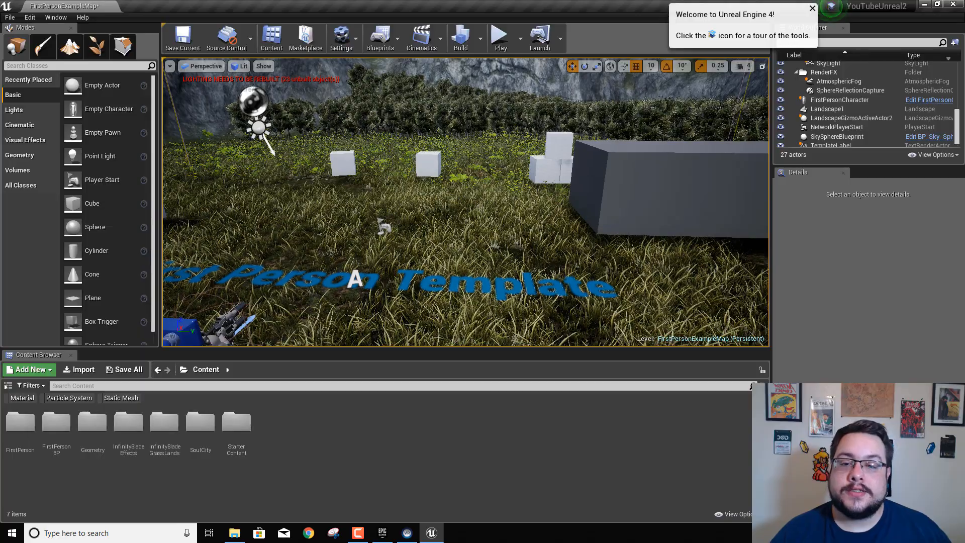
right_click_drag(465, 203, 427, 197)
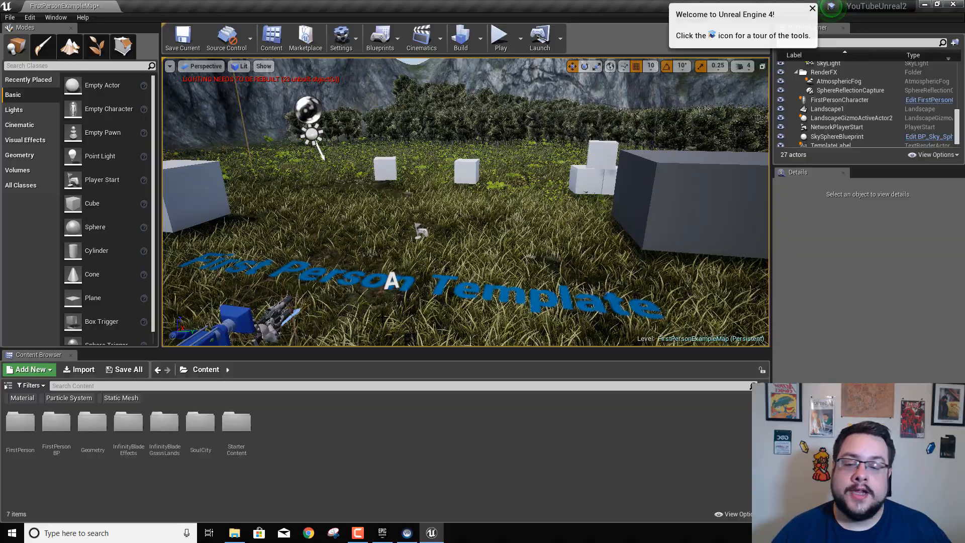
key("a")
key("s")
right_click_drag(330, 310, 361, 283)
key("w")
key("d")
key("s")
key("w")
key("s")
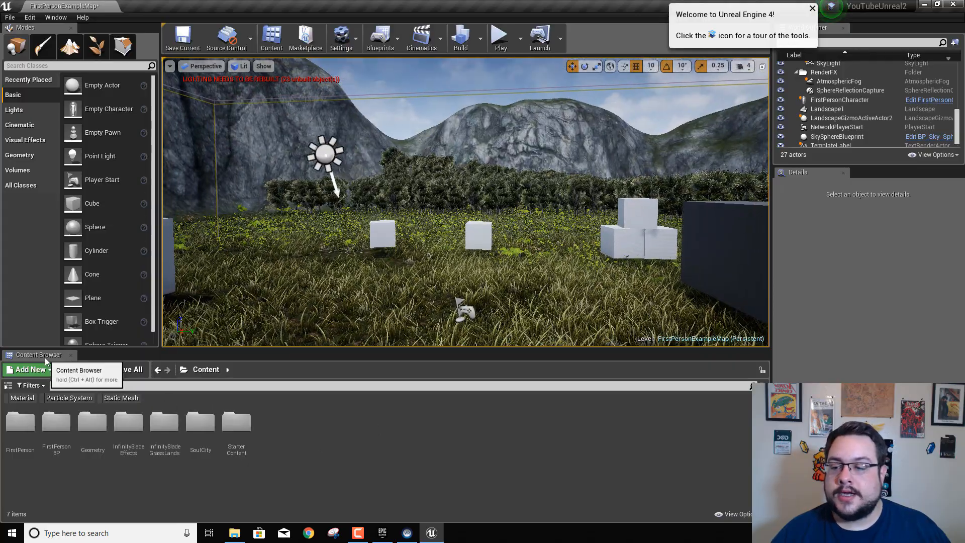
- Create a new material named Red in the Content folder
right_click(346, 424)
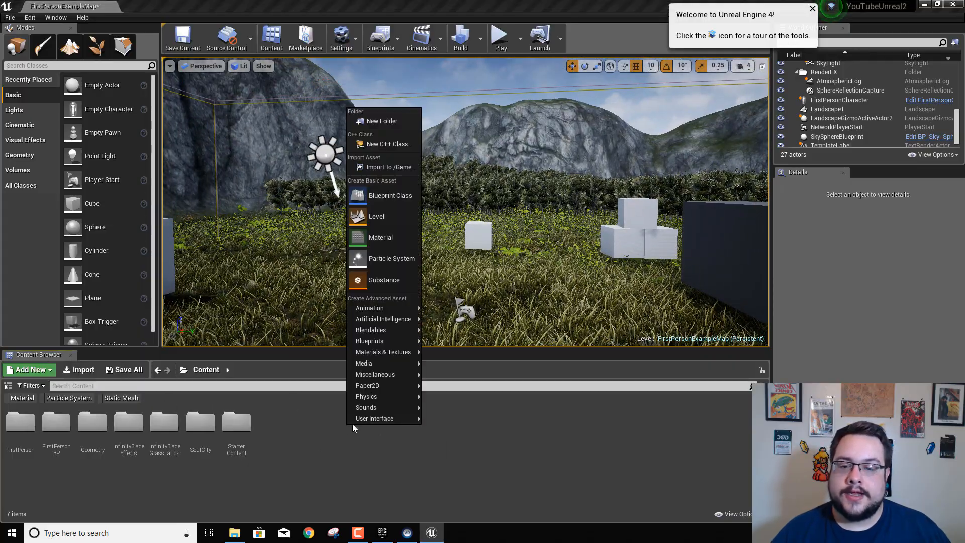
left_click(390, 240)
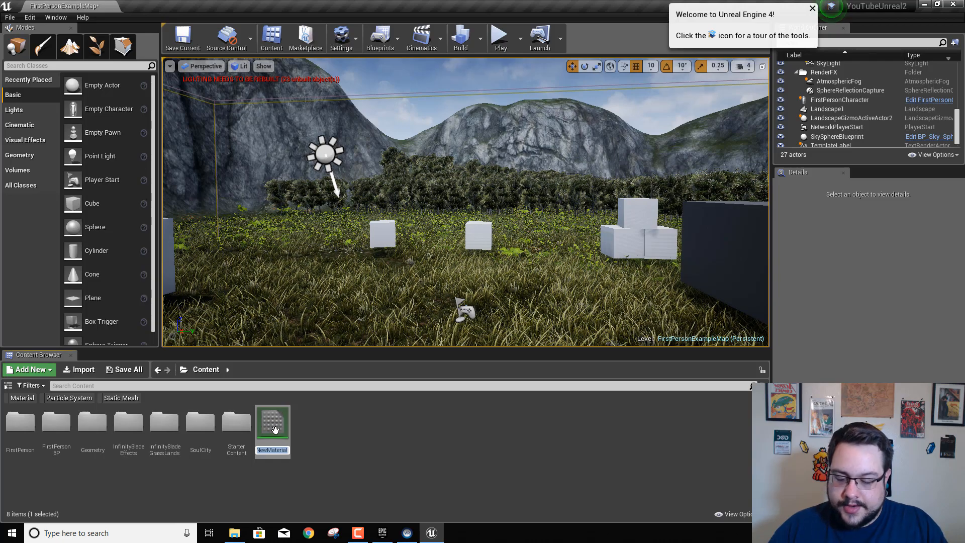
type("Red")
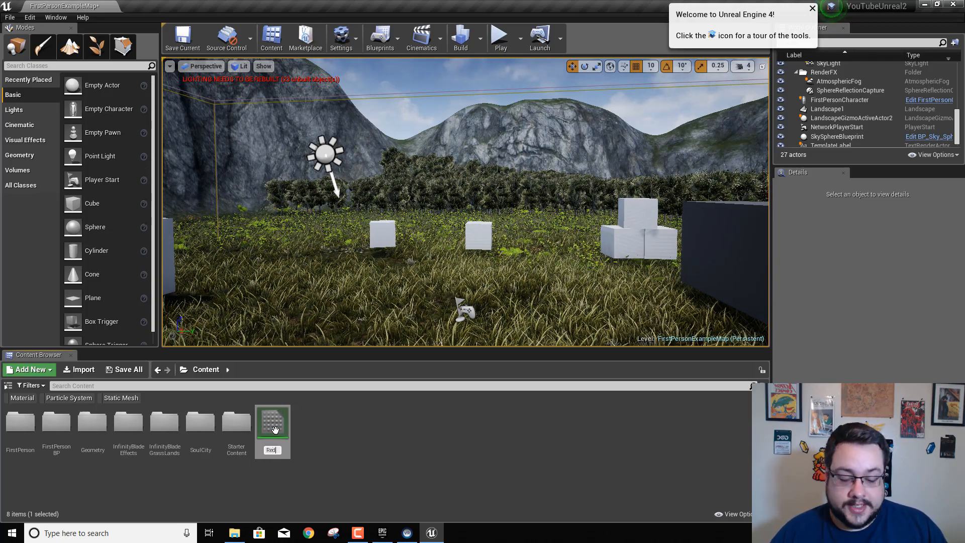
key("Return")
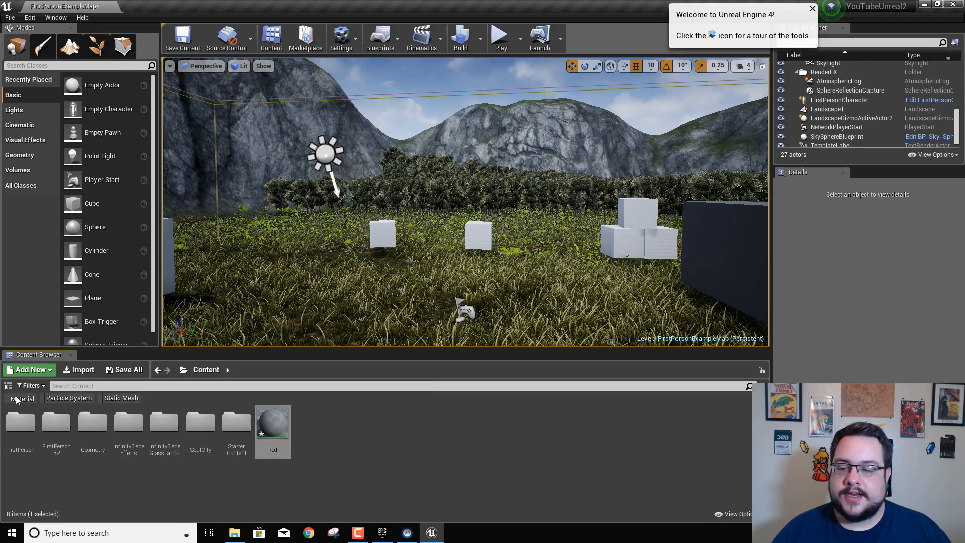
- Filter the project content by Material, look through the listed materials, and clear the filter
left_click(17, 399)
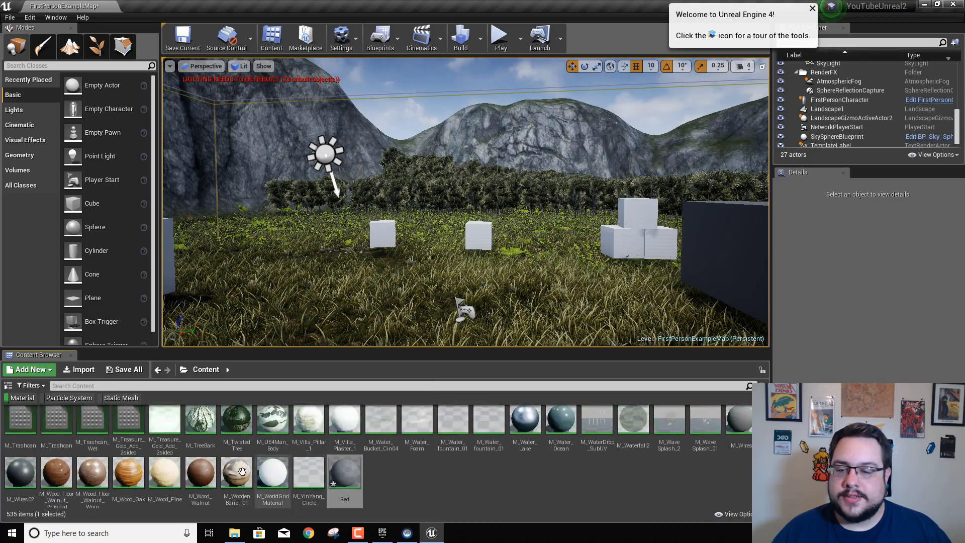
scroll(238, 468, "up", 5)
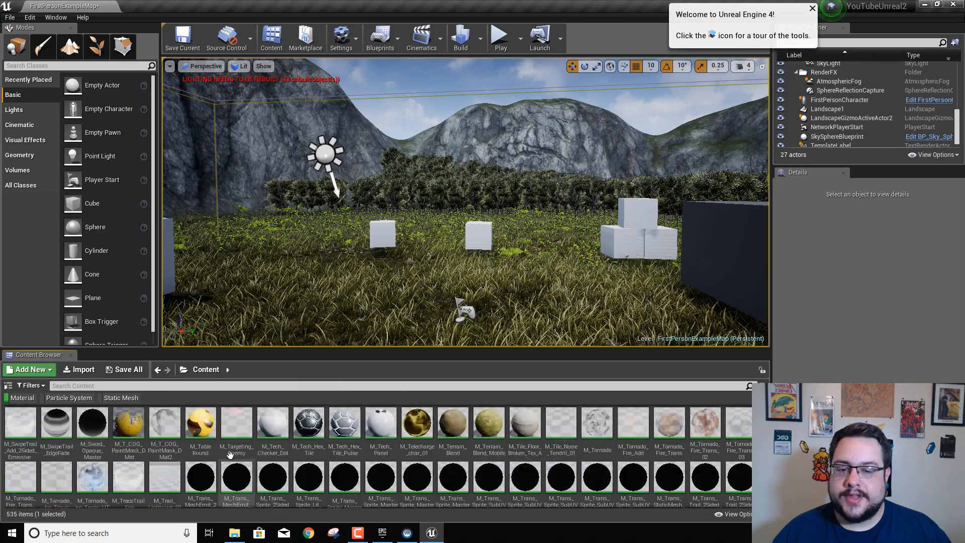
scroll(221, 447, "down", 5)
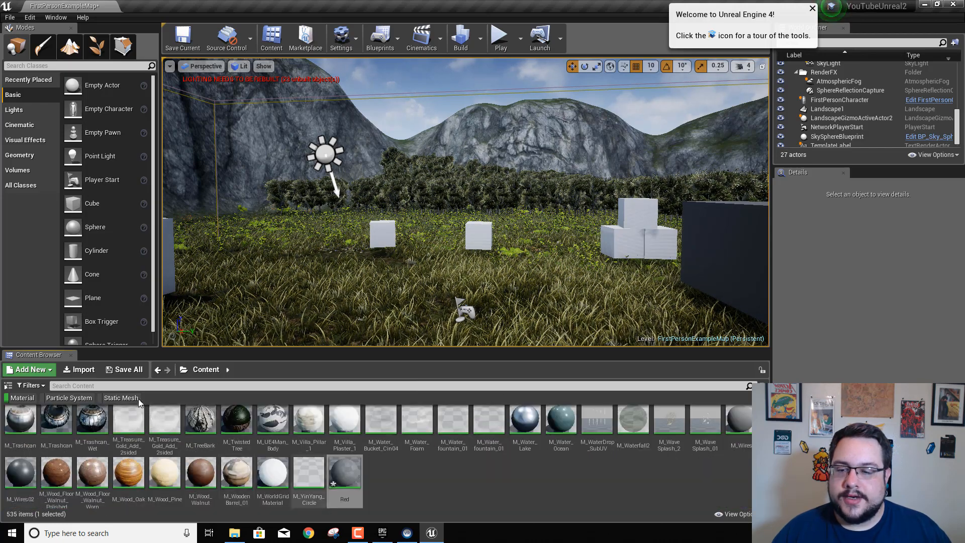
left_click(20, 398)
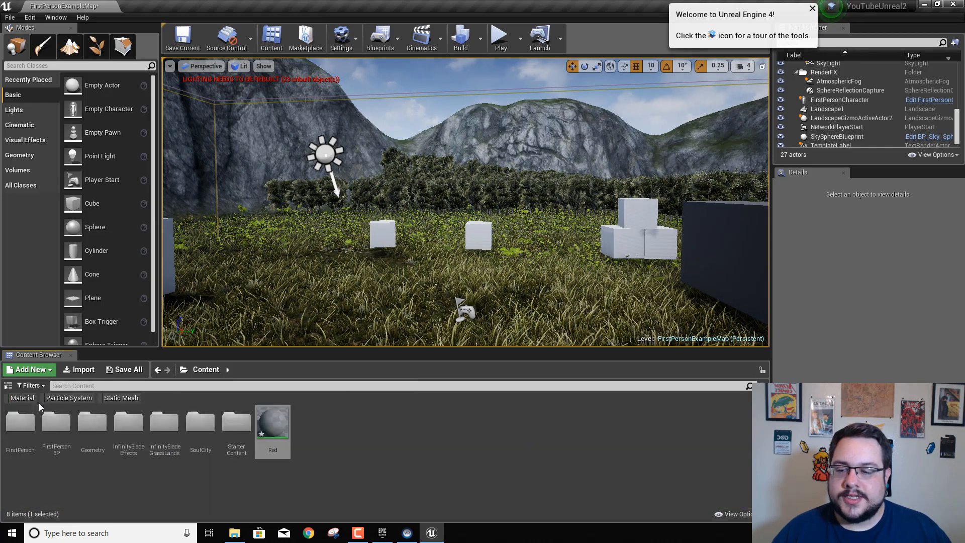
- Open the Red material and connect a new VectorParameter named Red to its Base Color input
double_click(279, 424)
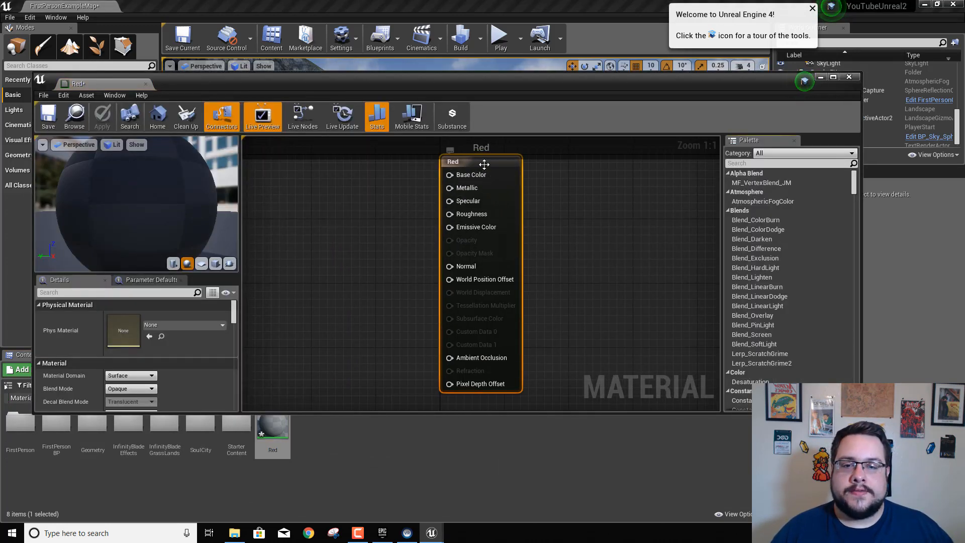
left_click_drag(484, 164, 525, 172)
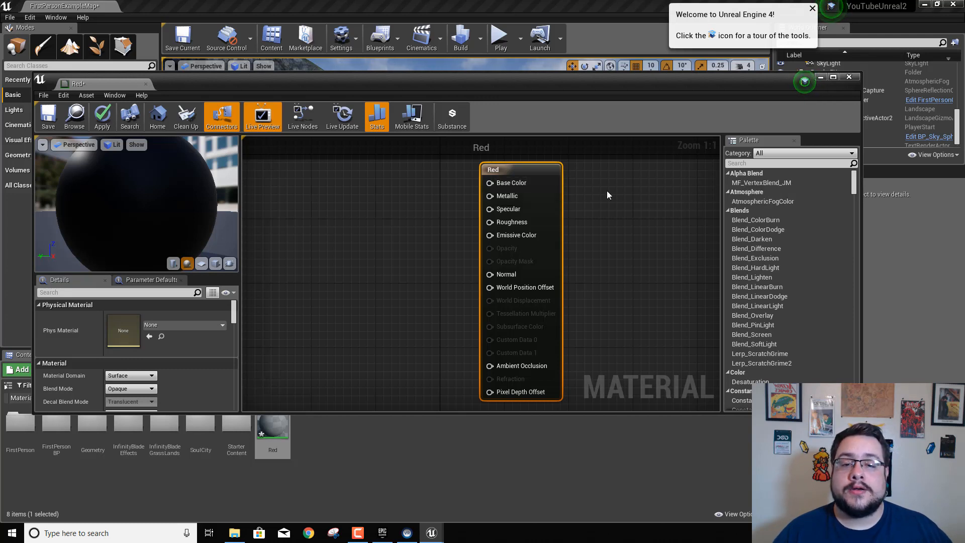
mouse_move(490, 183)
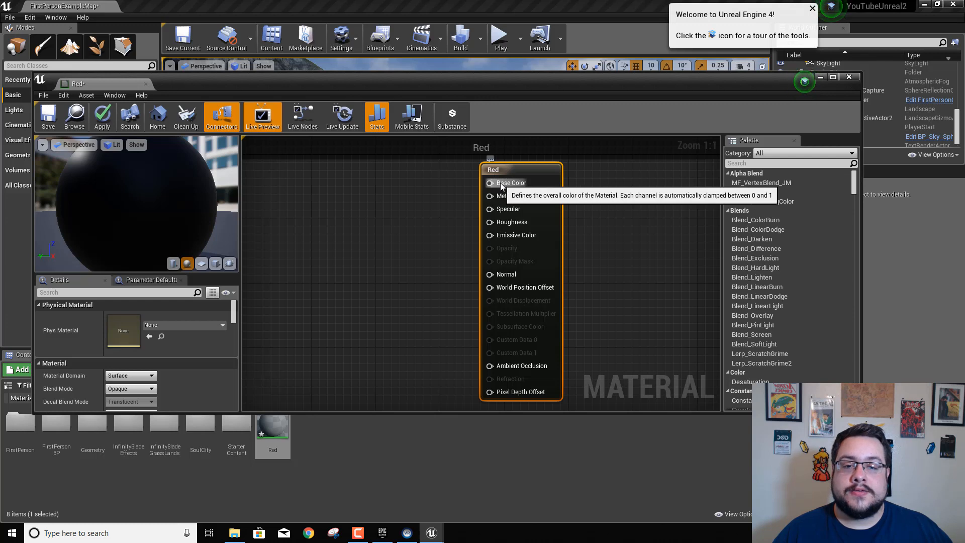
left_click_drag(491, 183, 307, 212)
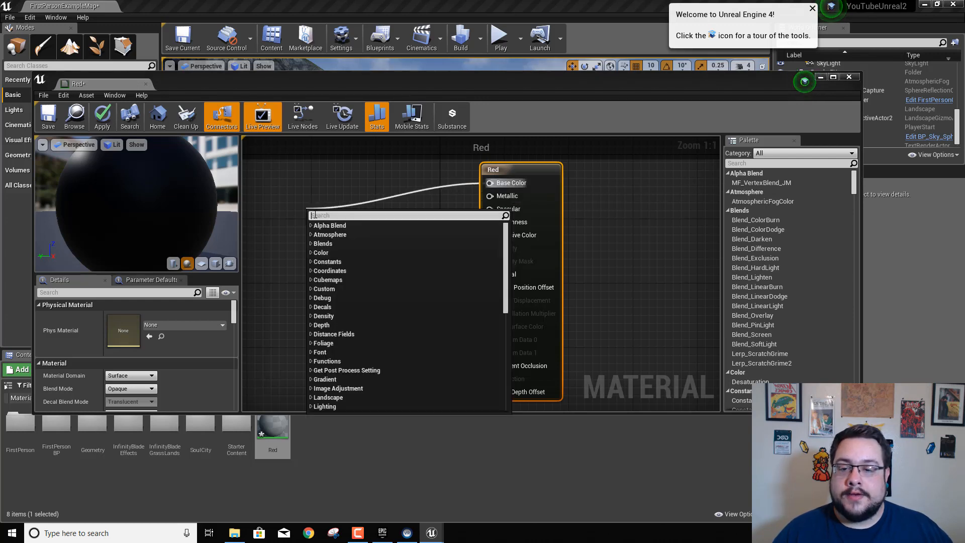
scroll(332, 302, "down", 5)
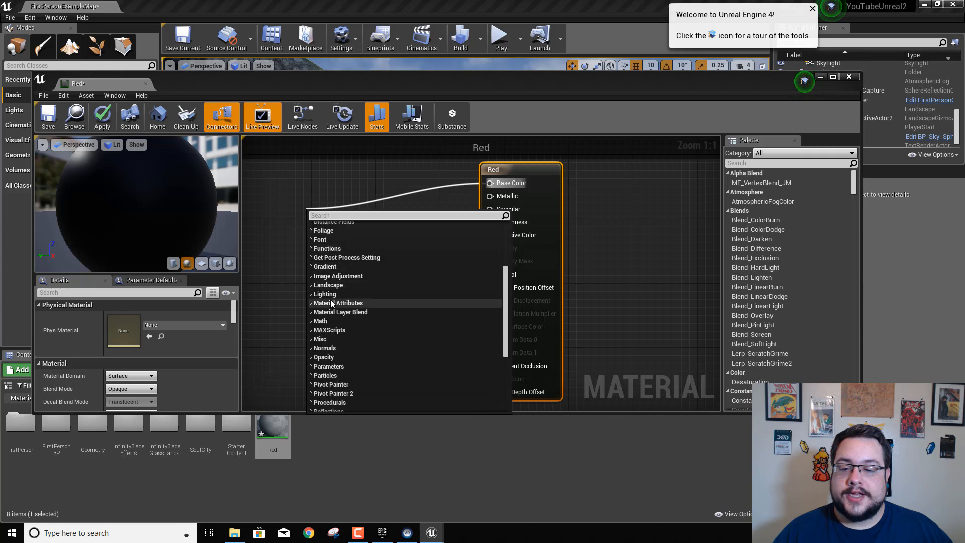
scroll(332, 302, "down", 3)
left_click(311, 300)
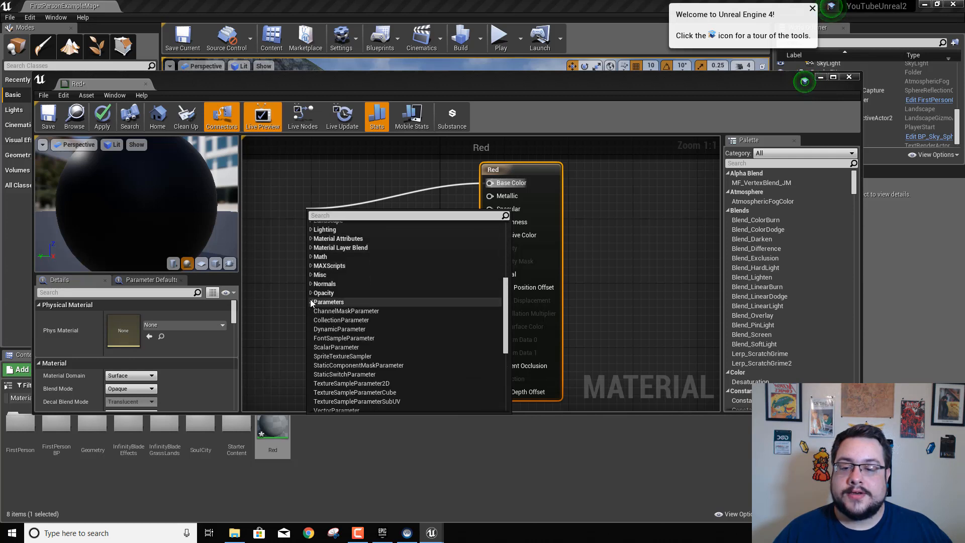
scroll(382, 306, "down", 2)
scroll(382, 305, "down", 1)
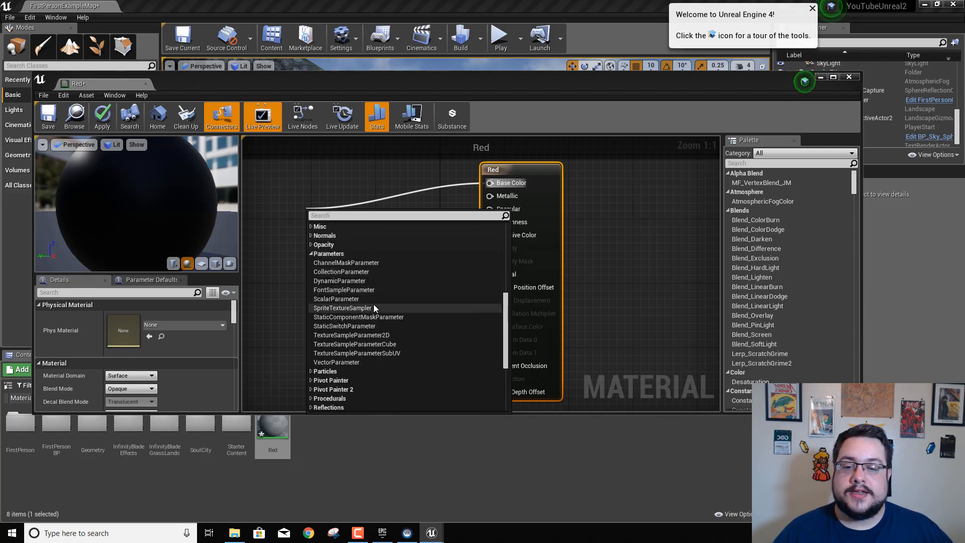
left_click(333, 365)
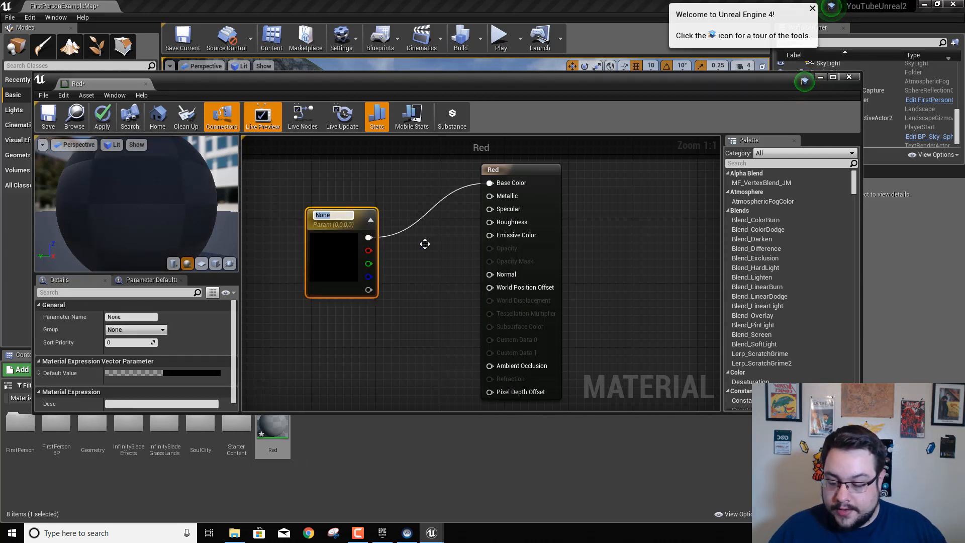
key("Return")
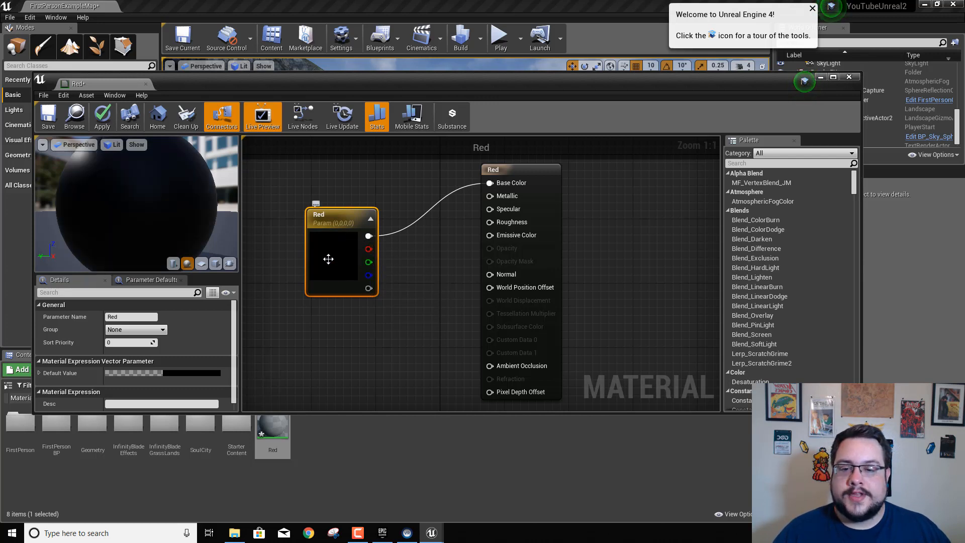
left_click_drag(331, 208, 328, 179)
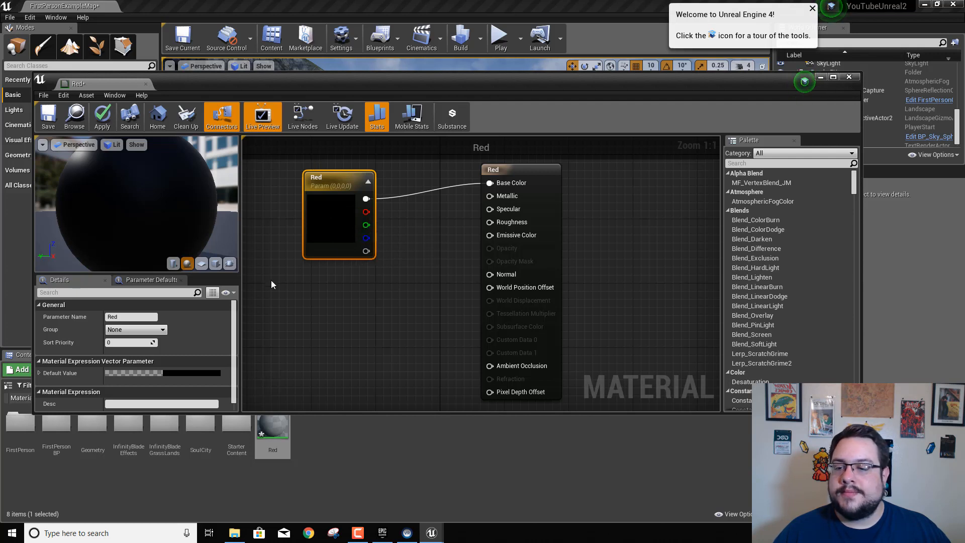
- Set the Red parameter's default color to pure red with R 1.0, G 0.0 and B 0.0
double_click(330, 210)
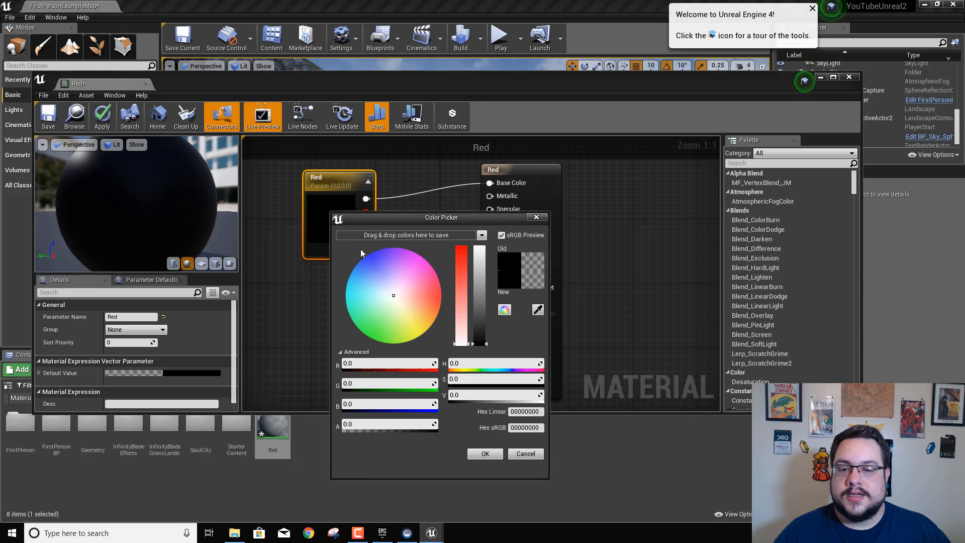
left_click(542, 219)
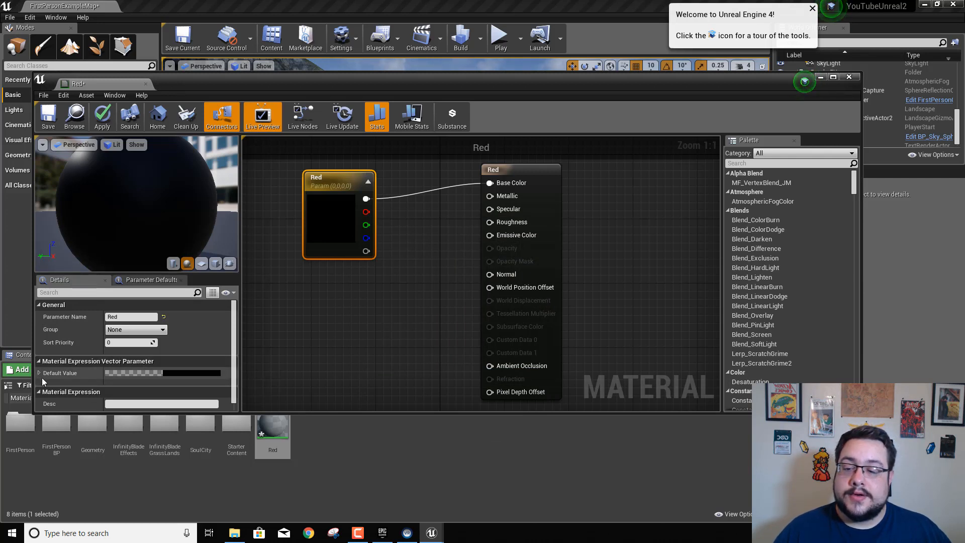
left_click(186, 375)
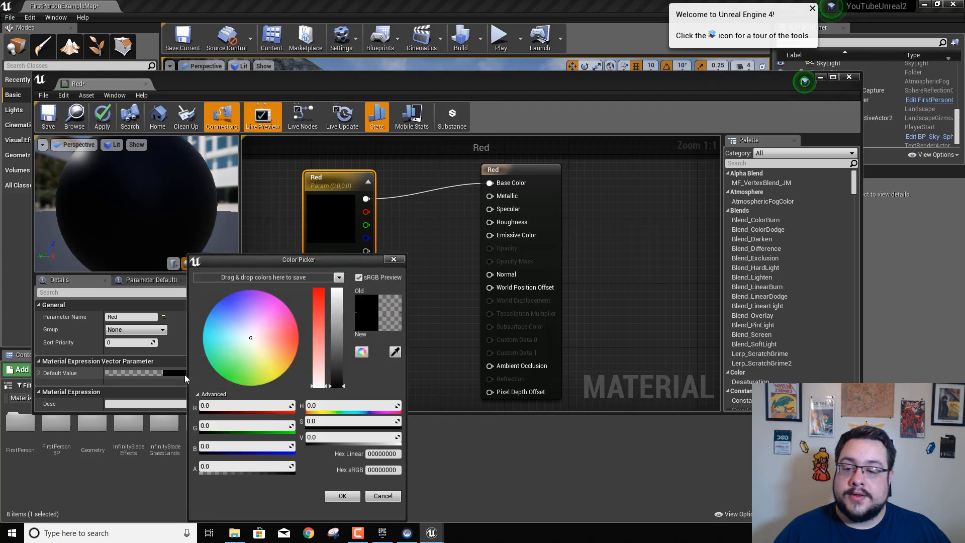
left_click_drag(340, 259, 539, 192)
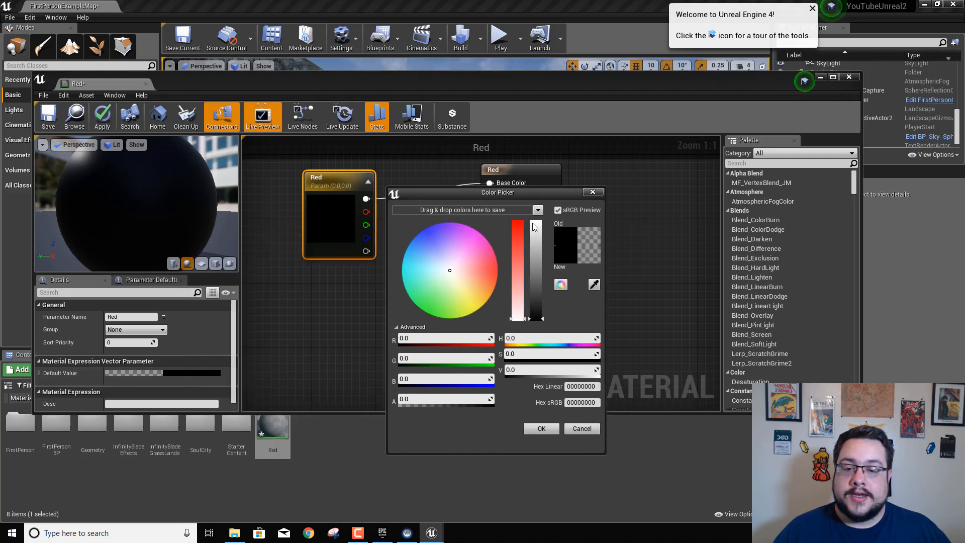
left_click_drag(519, 241, 519, 200)
left_click_drag(537, 241, 540, 209)
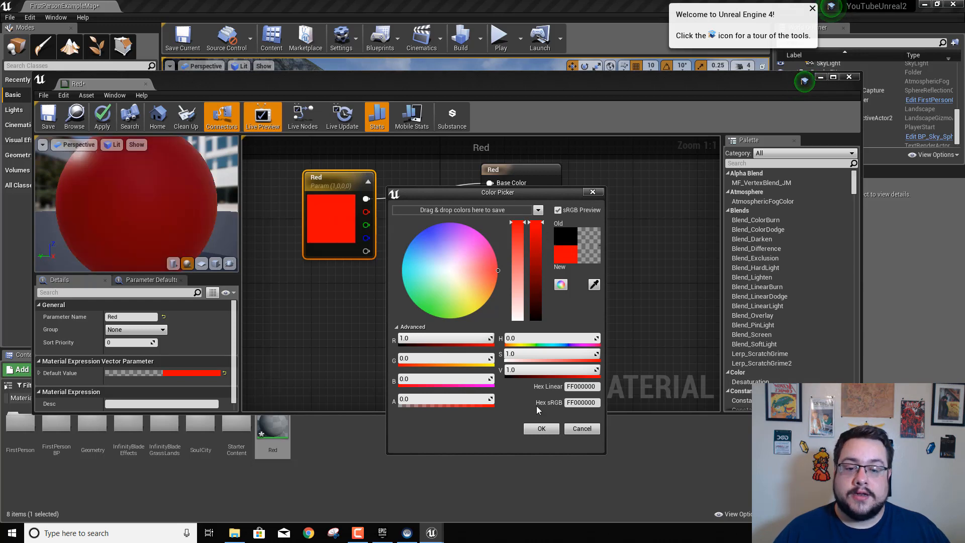
left_click(550, 429)
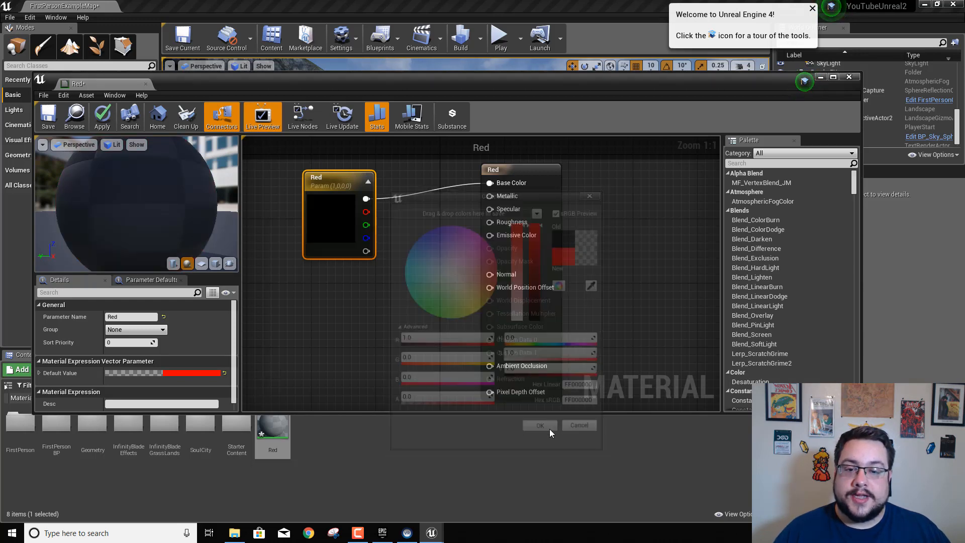
mouse_move(155, 201)
left_mouse_down()
mouse_move(183, 210)
mouse_move(143, 185)
mouse_move(196, 186)
mouse_move(161, 206)
mouse_move(186, 201)
mouse_move(154, 194)
left_mouse_up()
scroll(158, 202, "down", 4)
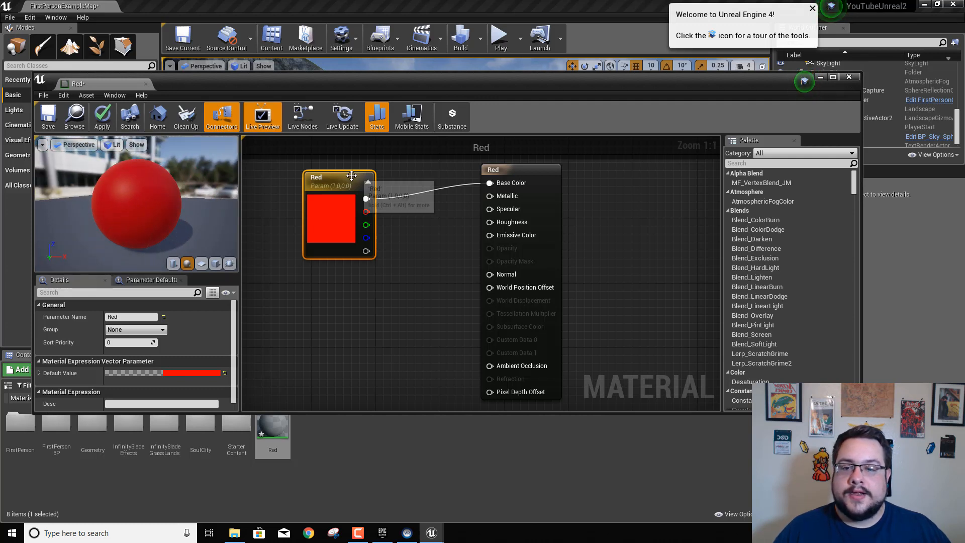
- Connect a new ScalarParameter named Metallic to the Metallic input and place it below the Red parameter node
mouse_move(349, 182)
left_mouse_down()
mouse_move(373, 173)
mouse_move(349, 174)
left_mouse_up()
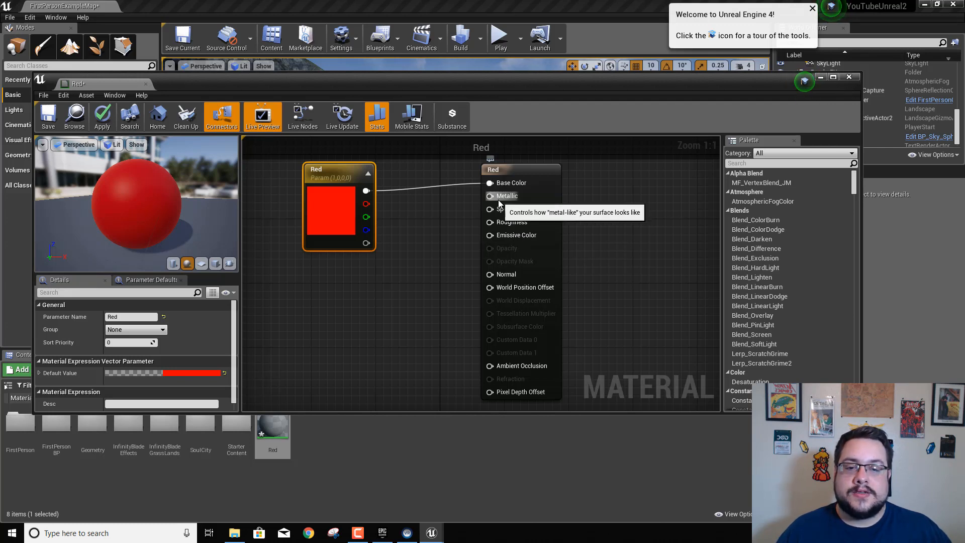
left_click_drag(515, 195, 405, 313)
scroll(449, 397, "down", 5)
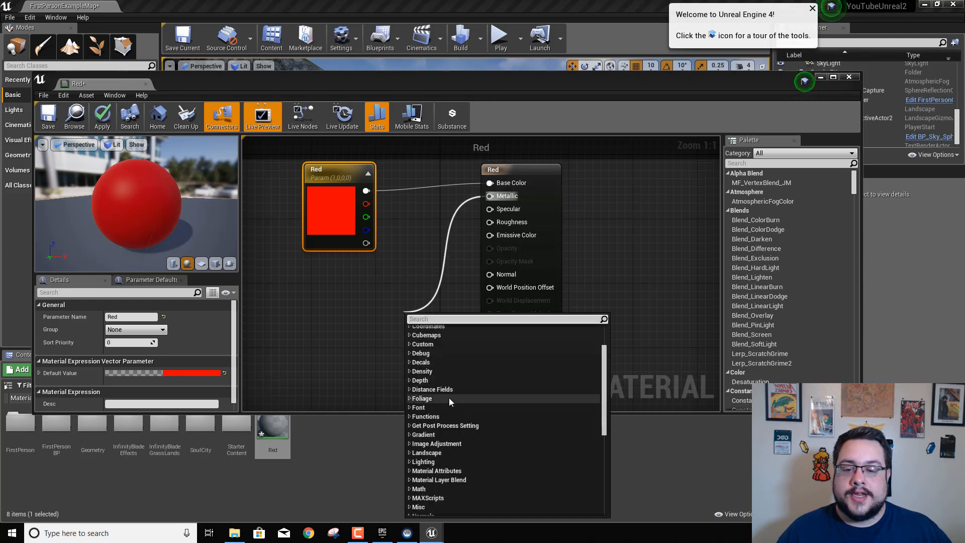
left_click(410, 454)
scroll(521, 436, "down", 3)
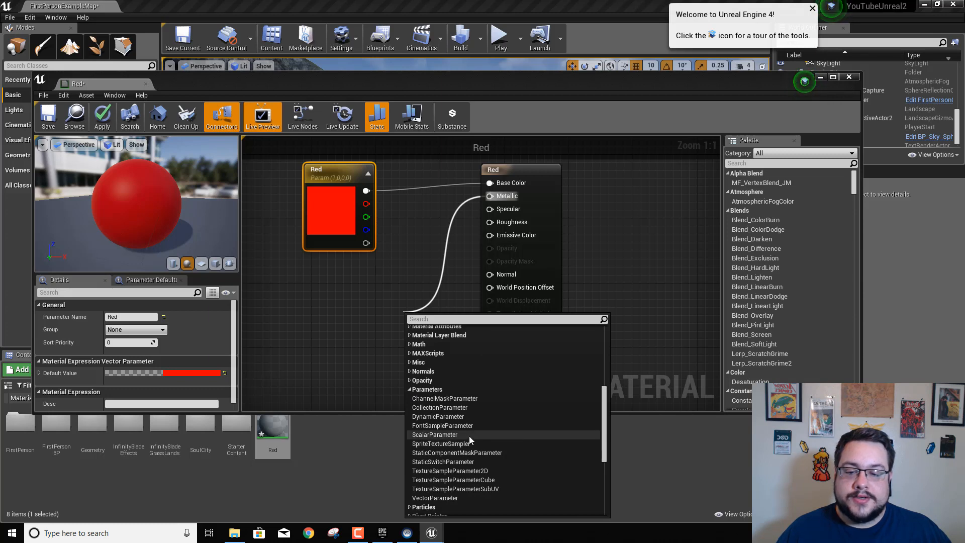
left_click(429, 436)
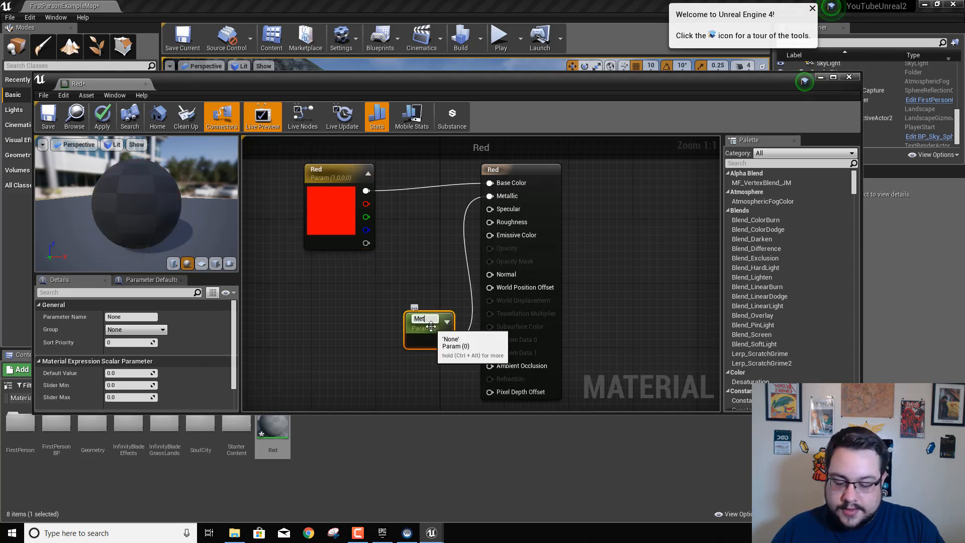
type("Metallic")
key("Return")
left_click_drag(431, 327, 346, 290)
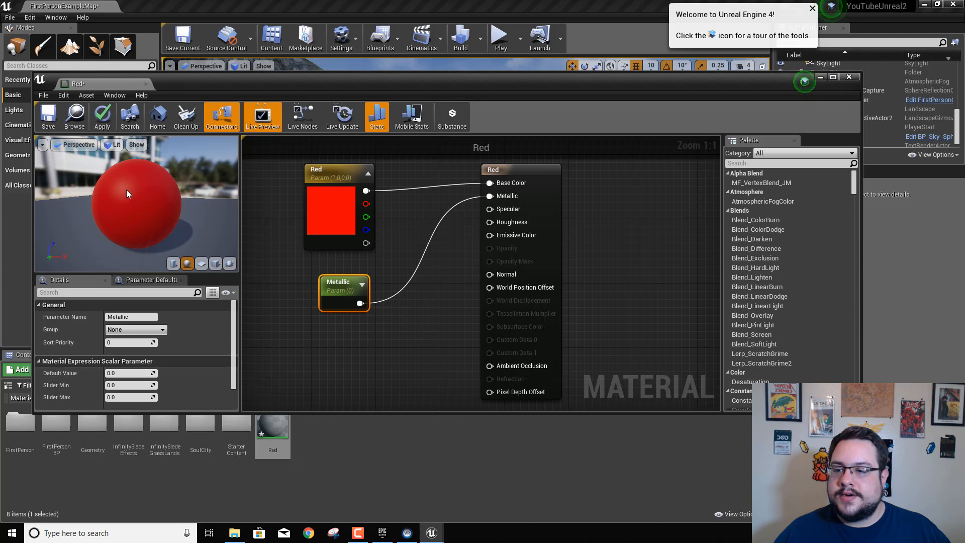
- Set the Metallic parameter's default value to 1
left_click_drag(128, 194, 166, 195)
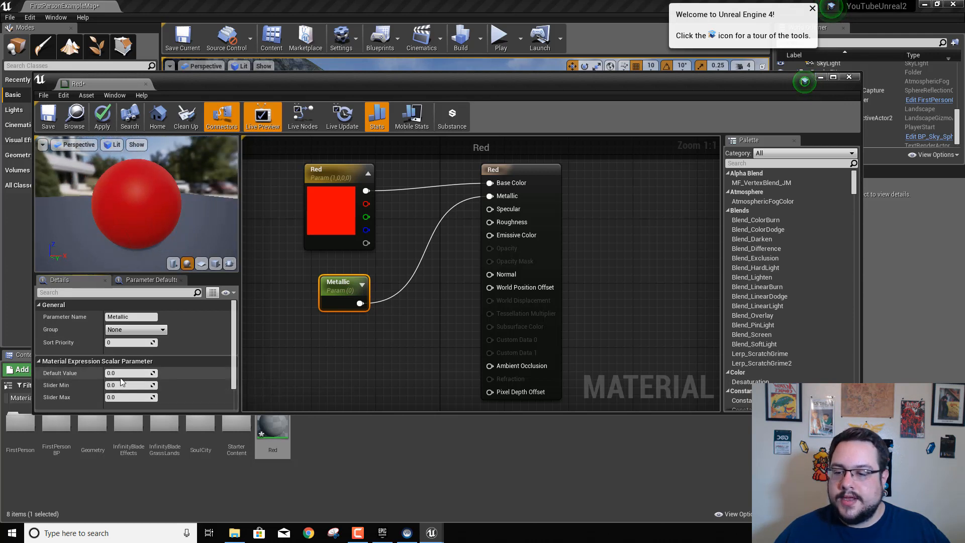
left_click(112, 373)
type("1")
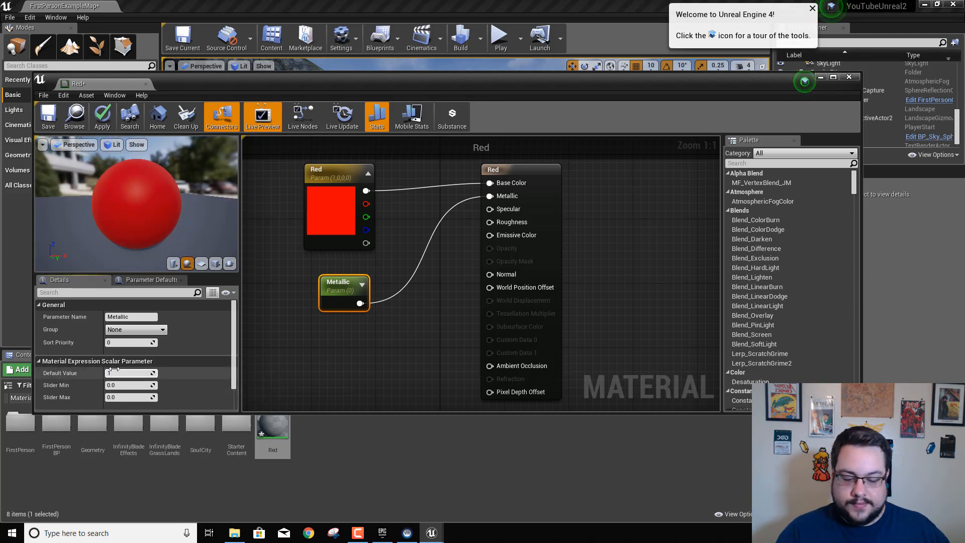
key("Return")
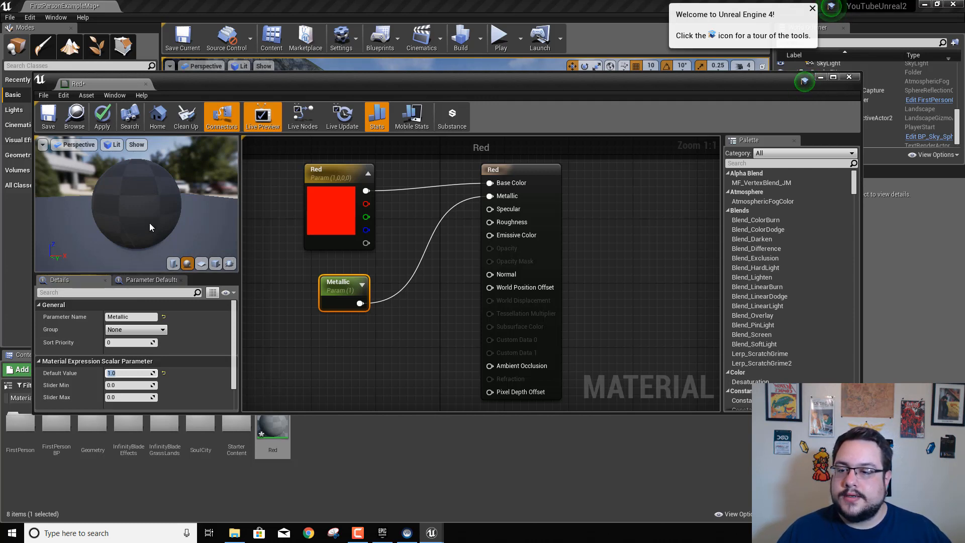
- Connect a new ScalarParameter named Roughness to the Roughness input and place it below the Metallic parameter node
left_click_drag(134, 200, 129, 203)
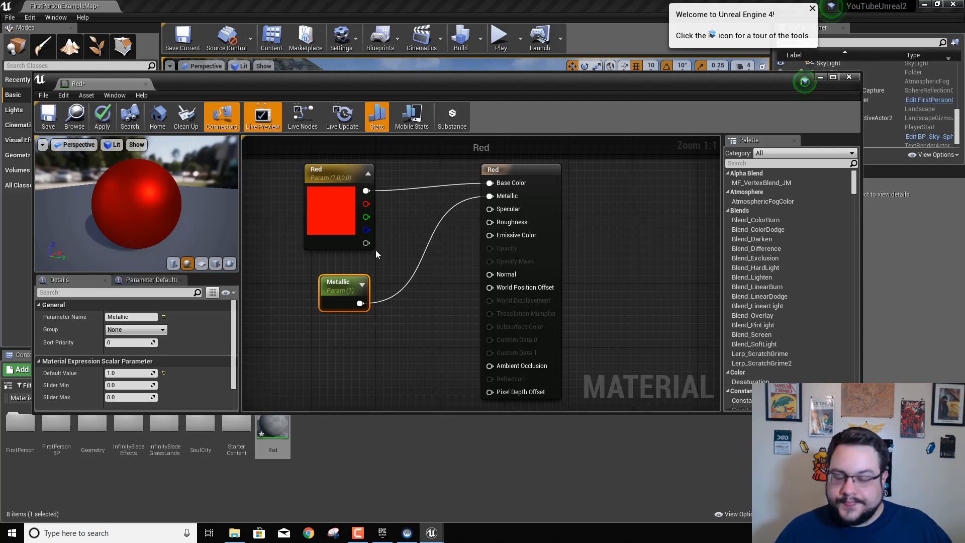
left_click_drag(490, 221, 358, 363)
scroll(385, 321, "down", 3)
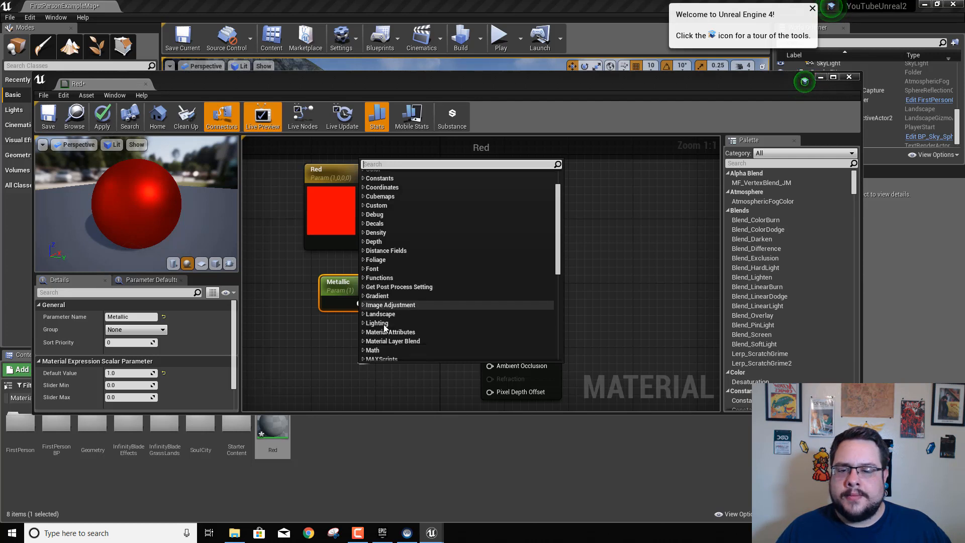
scroll(385, 327, "down", 2)
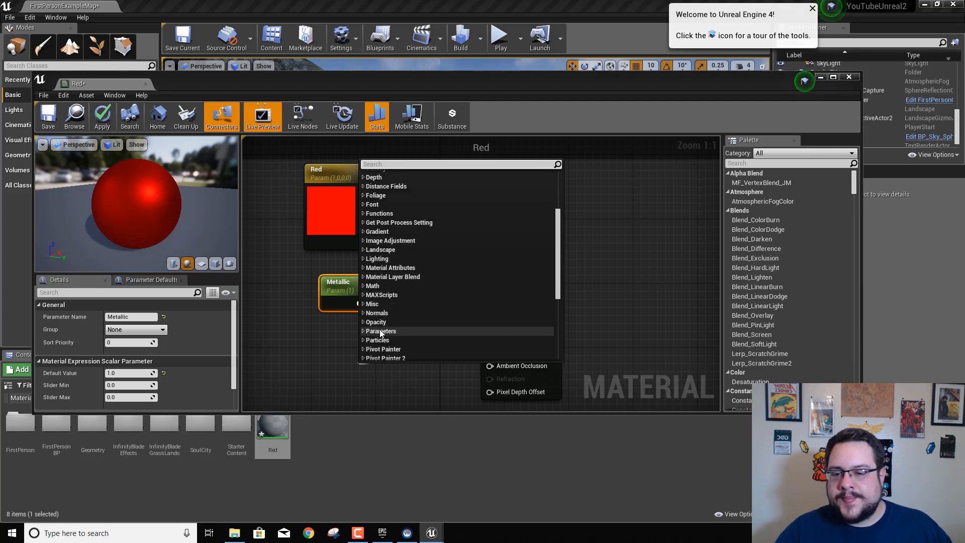
left_click(364, 332)
scroll(463, 316, "down", 2)
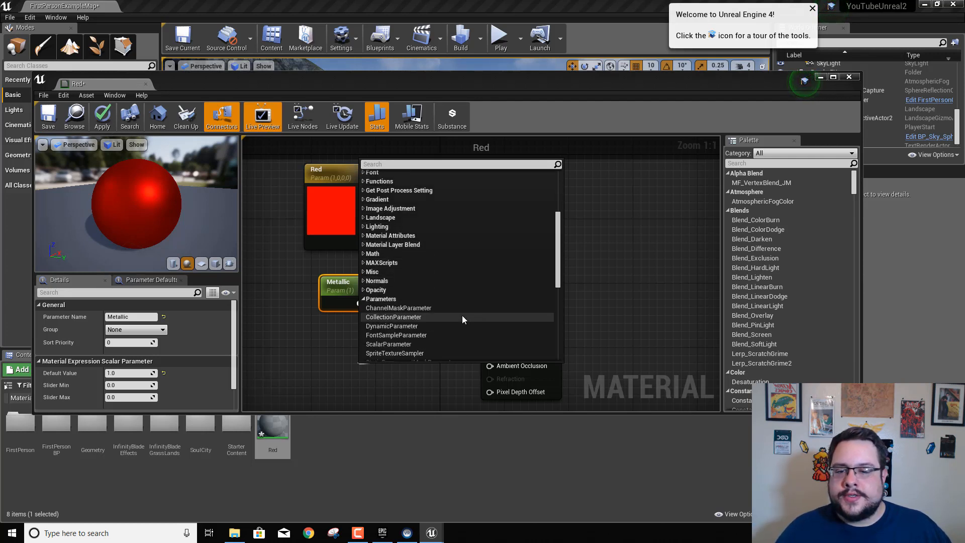
left_click(402, 343)
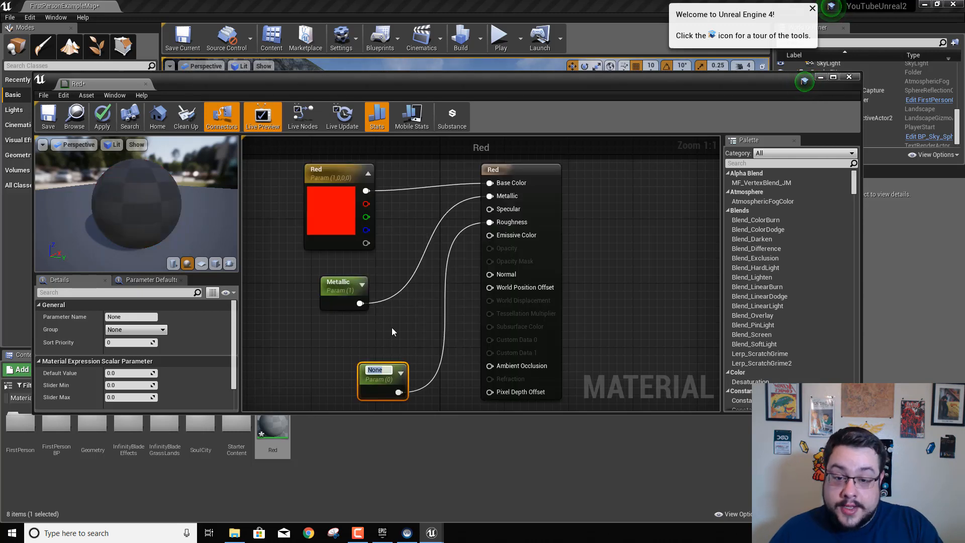
type("Roughness")
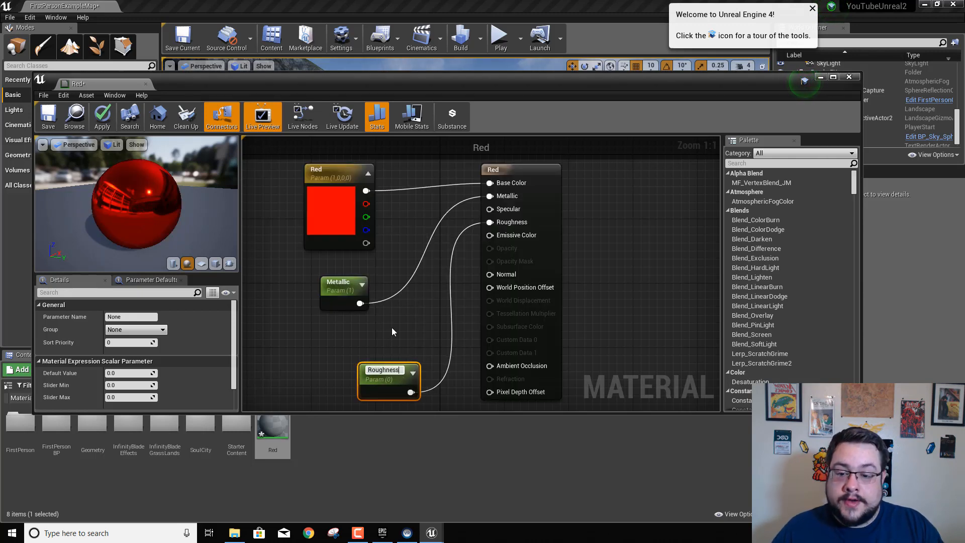
key("Return")
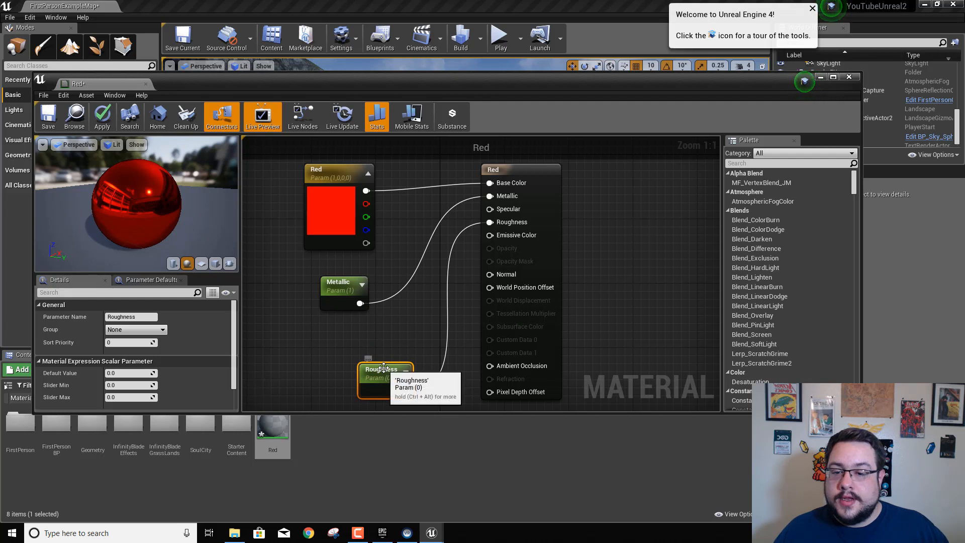
left_click_drag(383, 370, 338, 347)
- Set the Roughness parameter's default value to 1 and inspect the preview sphere from another angle
left_click_drag(144, 205, 209, 219)
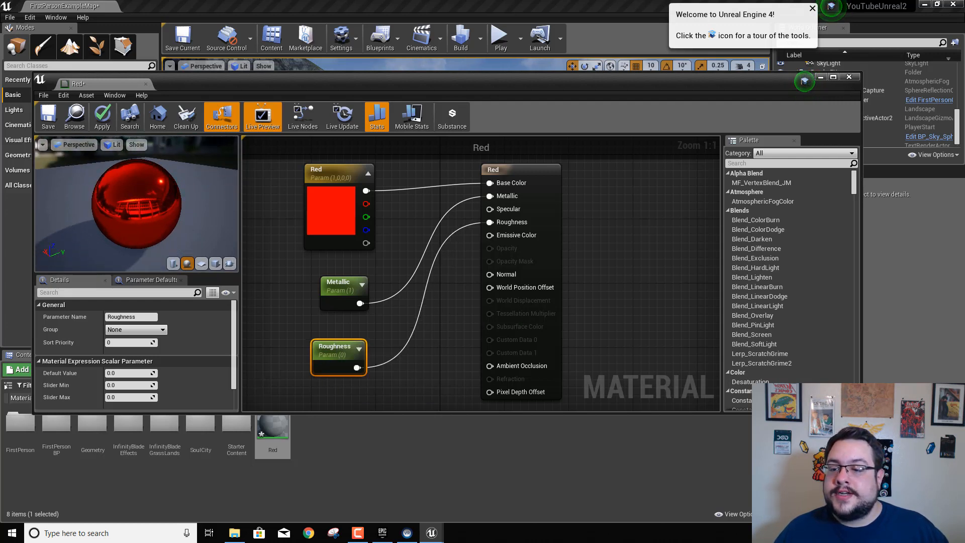
left_click(125, 372)
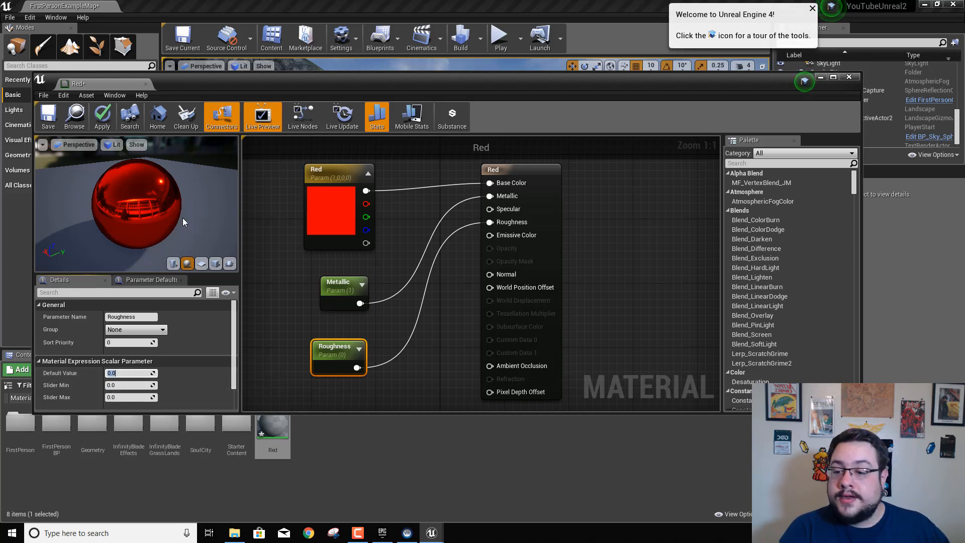
type("1")
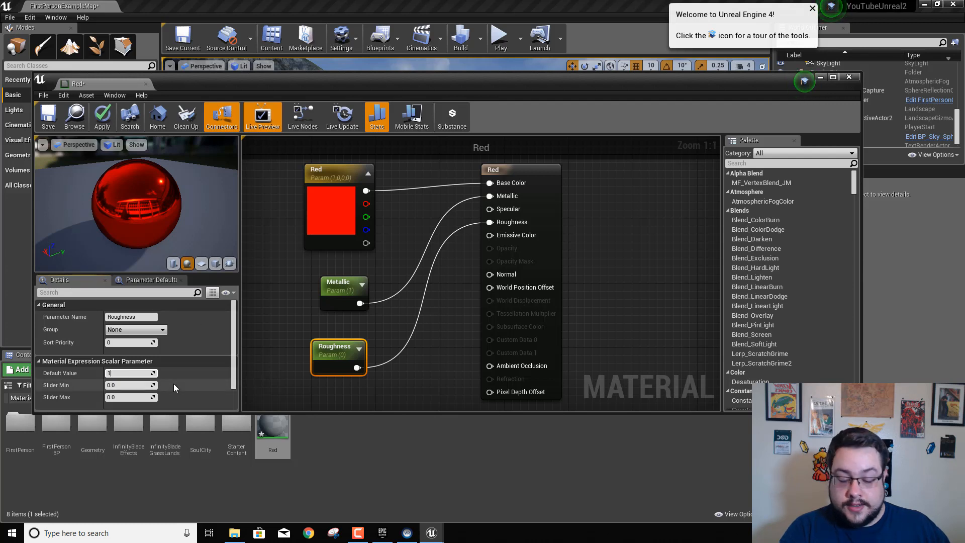
key("Return")
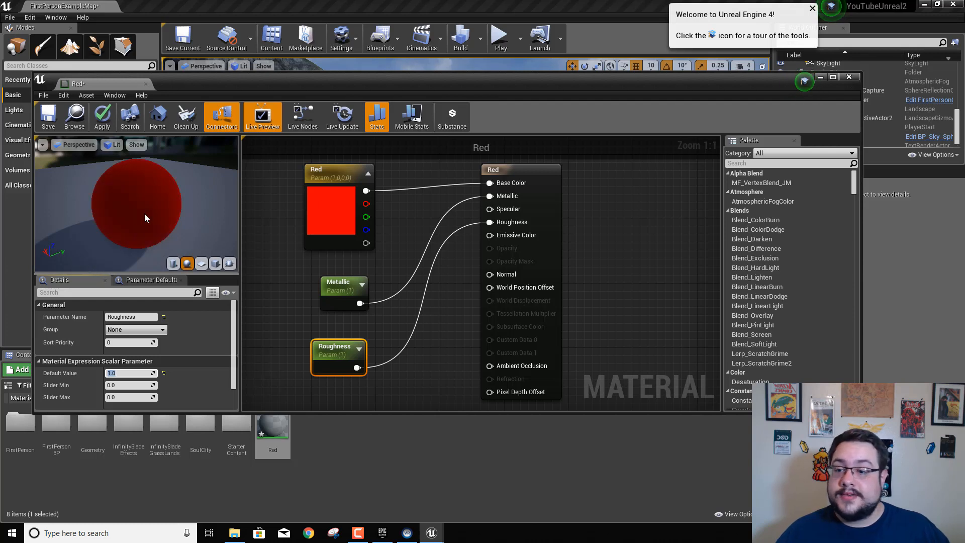
left_click_drag(145, 216, 201, 216)
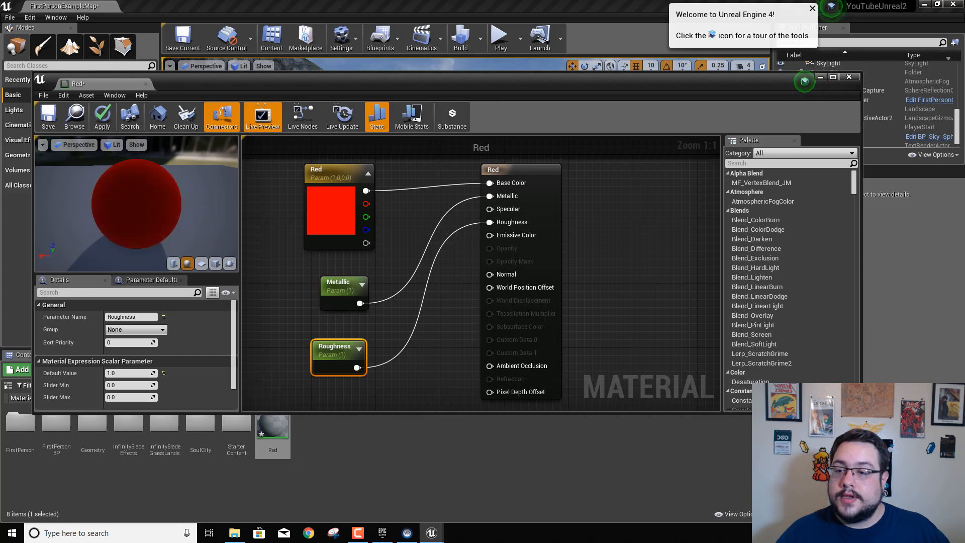
- Set the Roughness parameter's default value to 0
left_click(122, 372)
type("0")
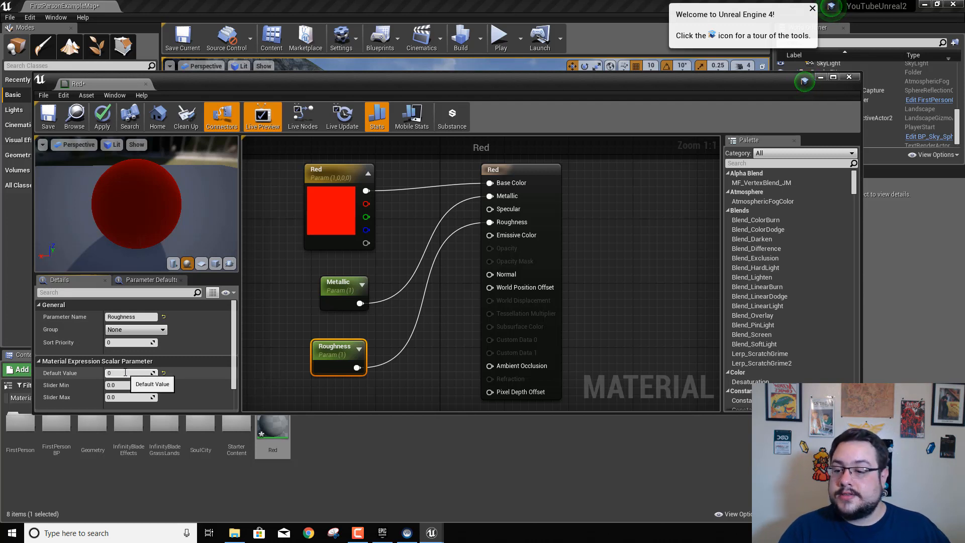
key("Return")
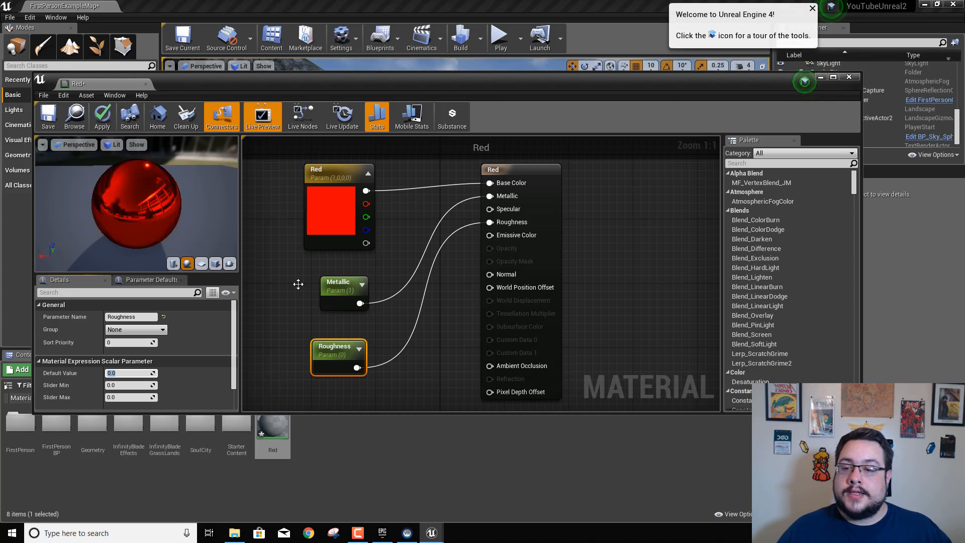
- Save the Red material and close its material editor
left_click_drag(143, 197, 174, 208)
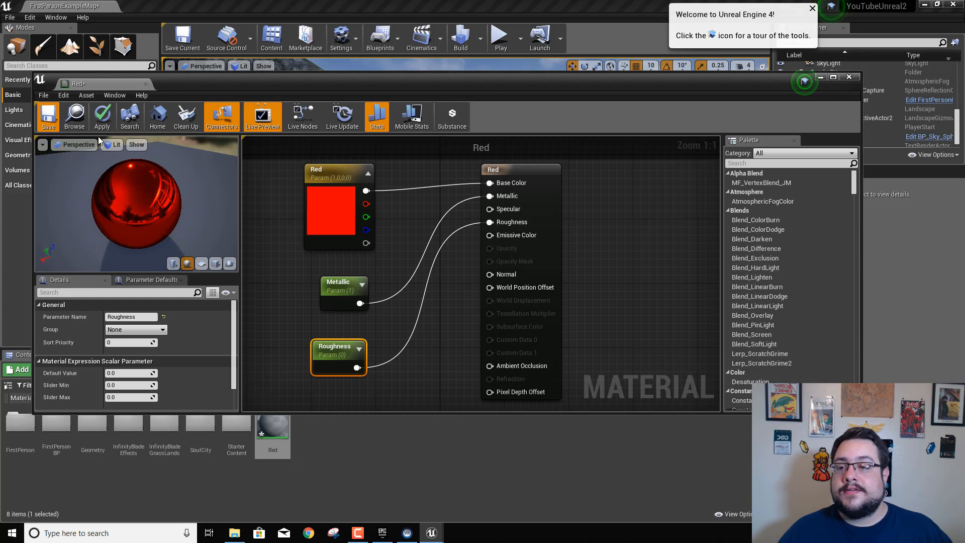
key("ctrl+s")
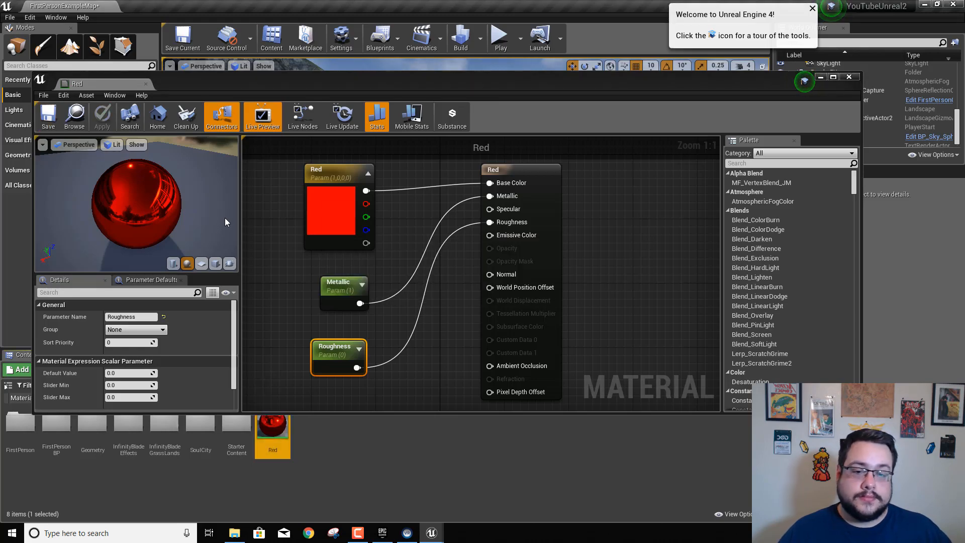
left_click(849, 77)
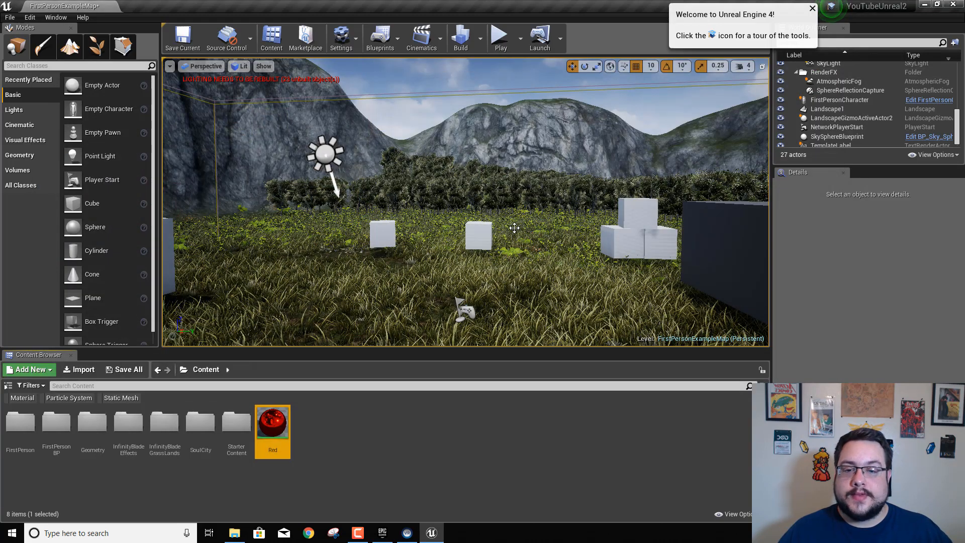
- Apply the Red material to EditorCube9, the white cube standing alone in the grass
right_click_drag(465, 202, 416, 211)
key("w")
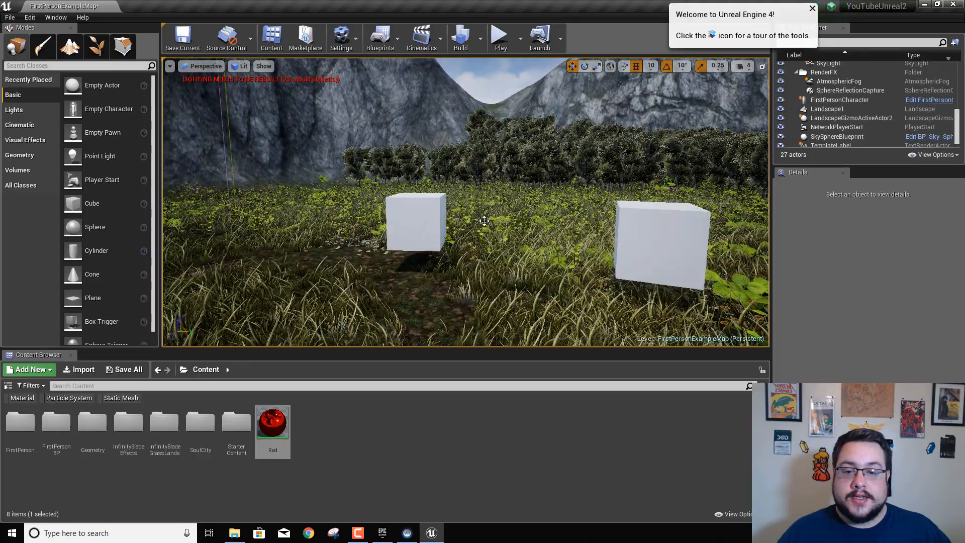
left_click(416, 212)
left_click_drag(263, 421, 427, 223)
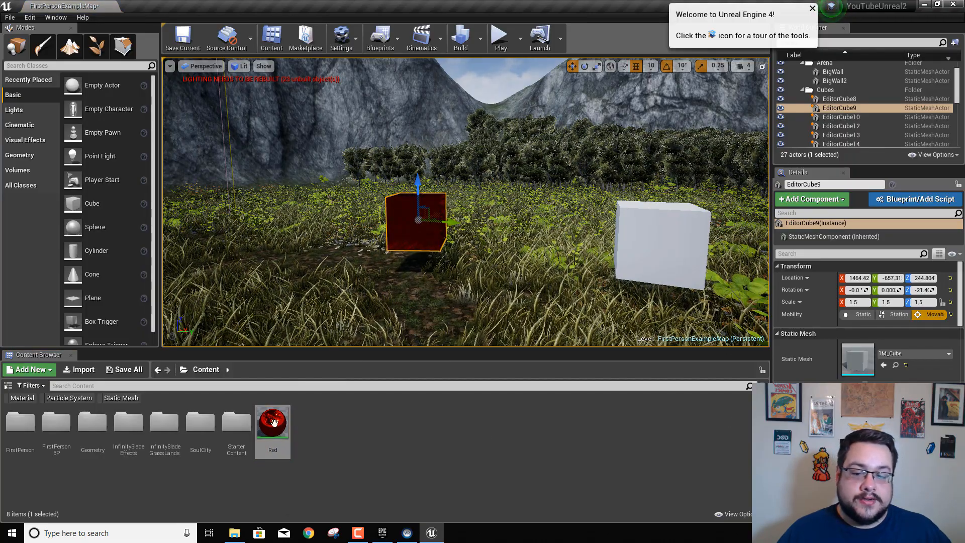
left_click_drag(273, 427, 785, 417)
- Play the level and walk around the red cube to examine its reflections from several sides, then end play
right_click_drag(528, 328, 587, 288)
key("w")
key("a")
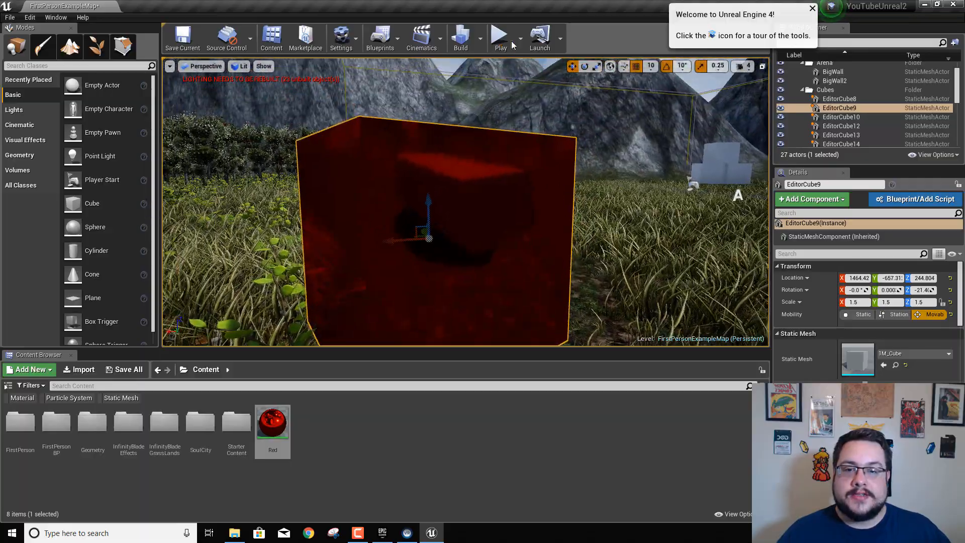
left_click(500, 40)
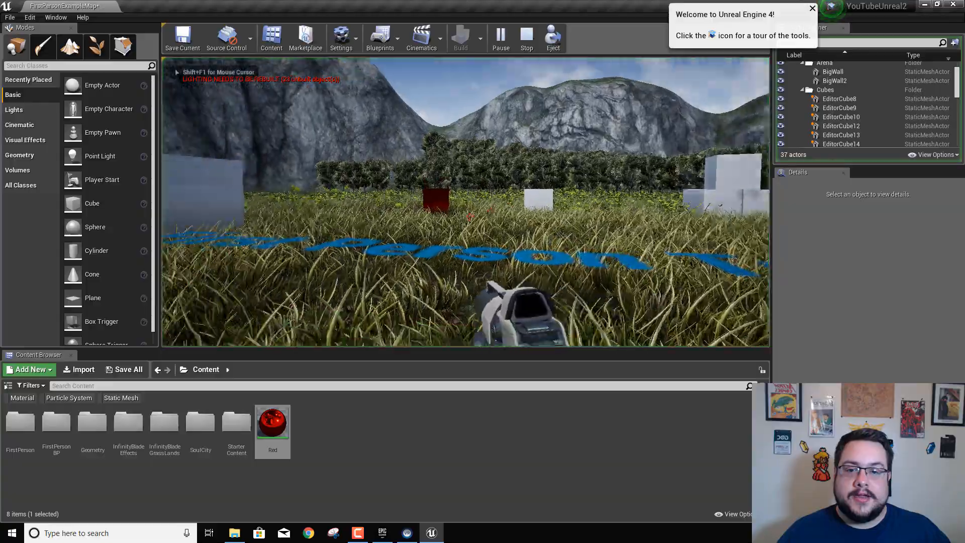
key("w")
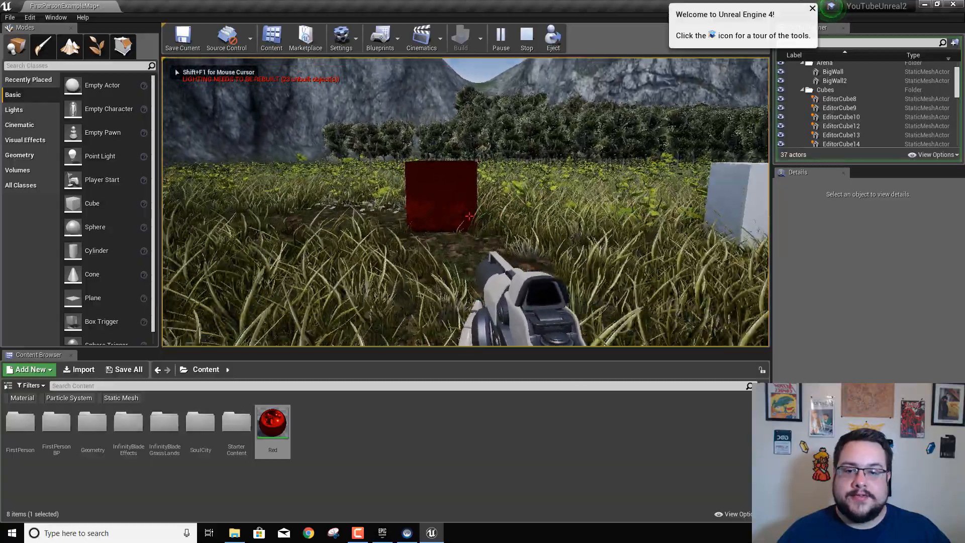
key("a")
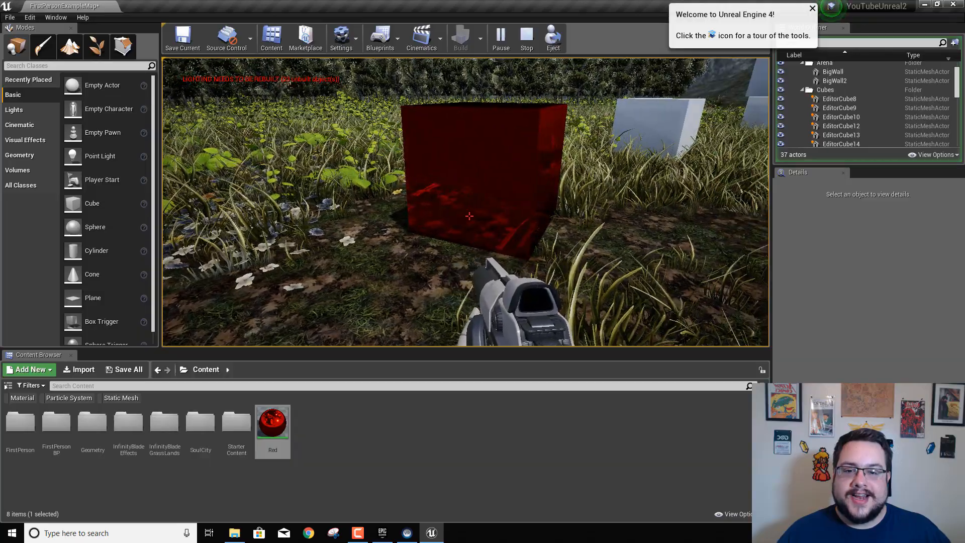
key("a")
key("w")
key("w")
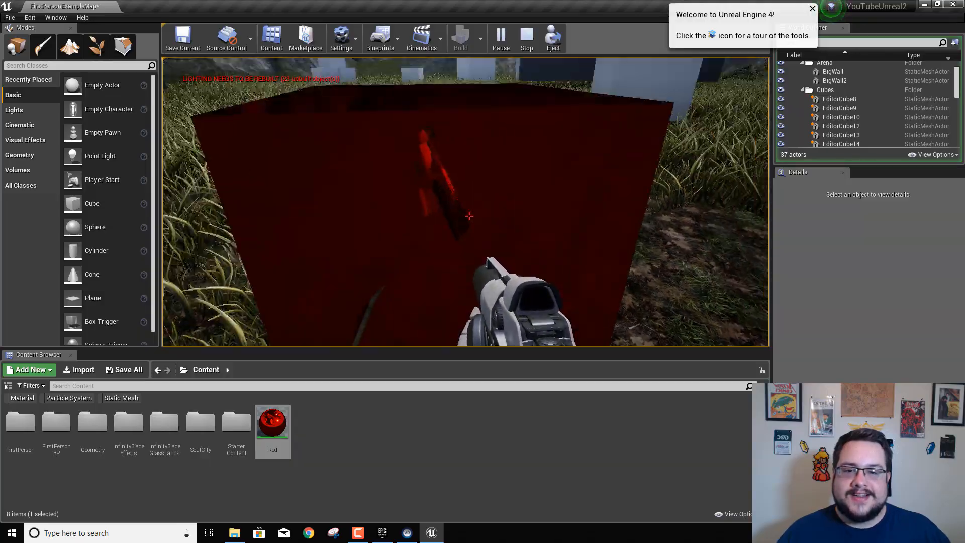
key("s")
key("a")
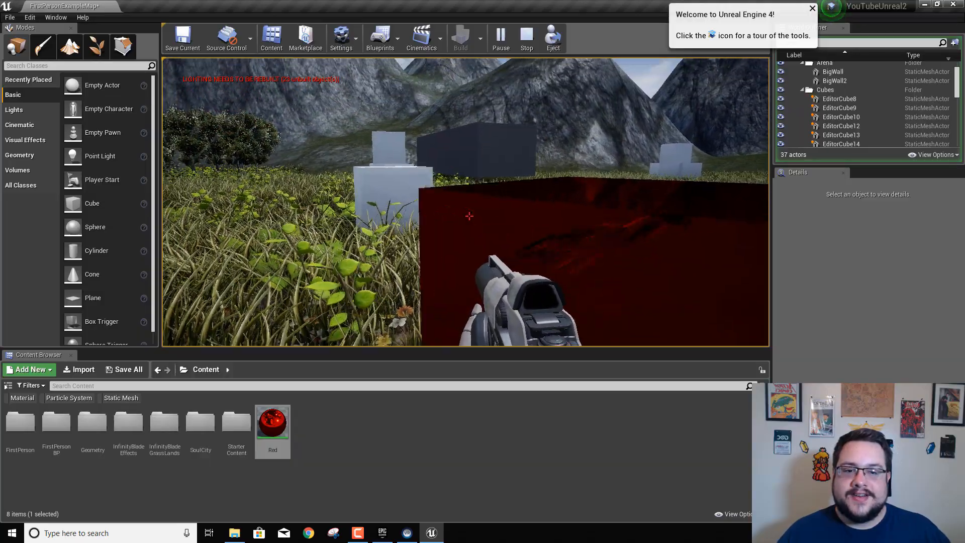
key("a")
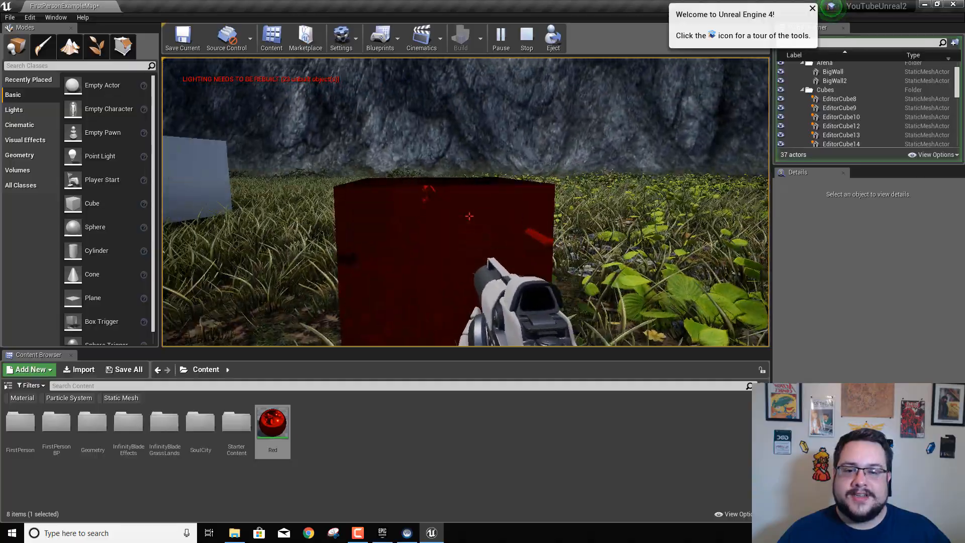
key("s")
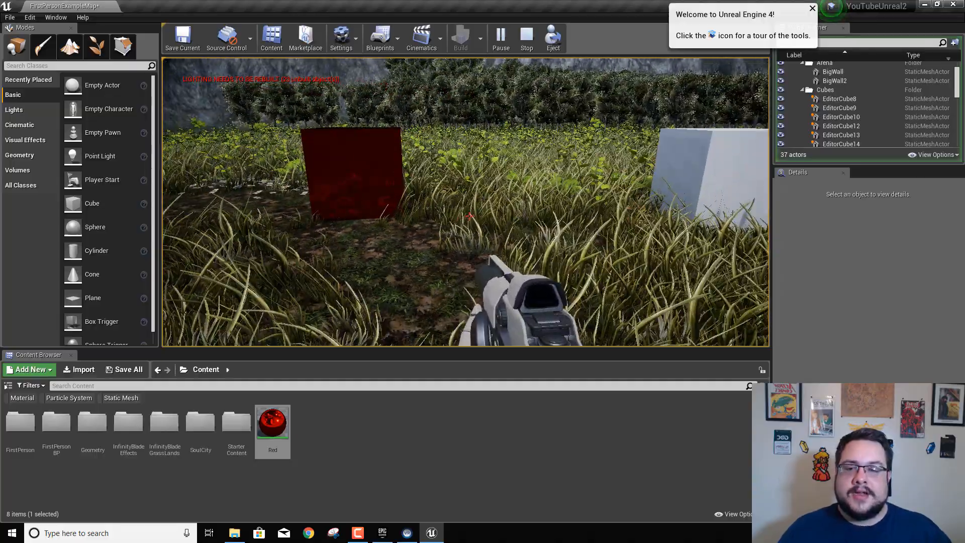
key("Escape")
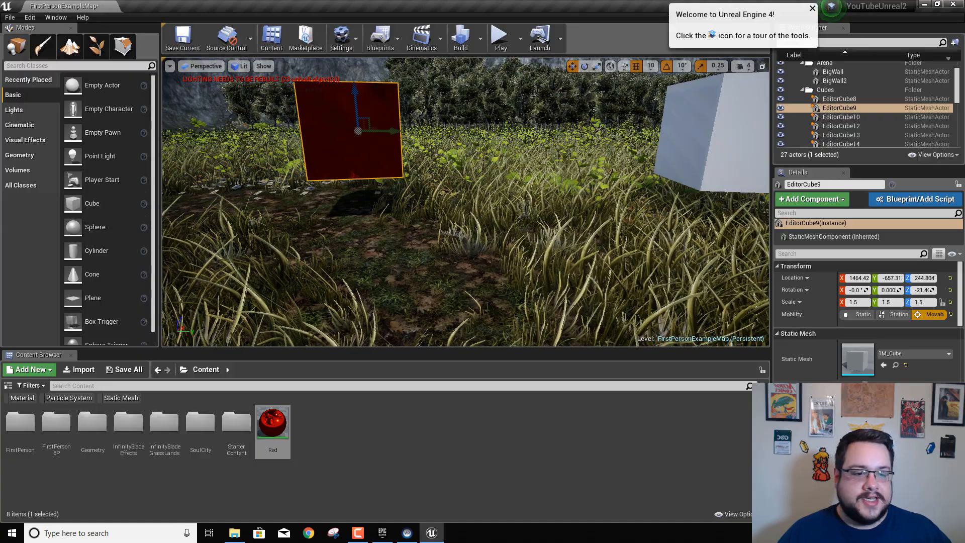
- Replace the Red material on EditorCube9 with a plain white material
left_click(914, 410)
scroll(896, 282, "up", 7)
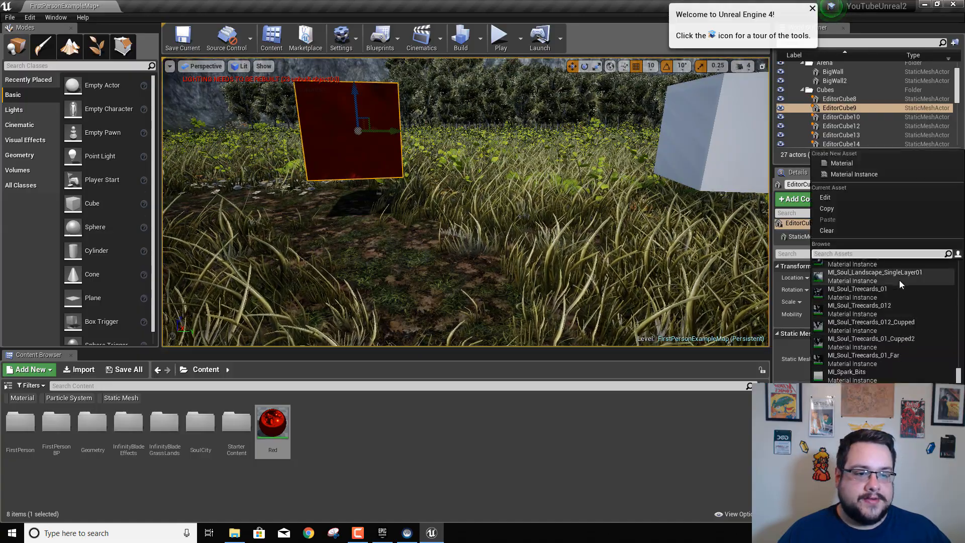
scroll(902, 281, "up", 5)
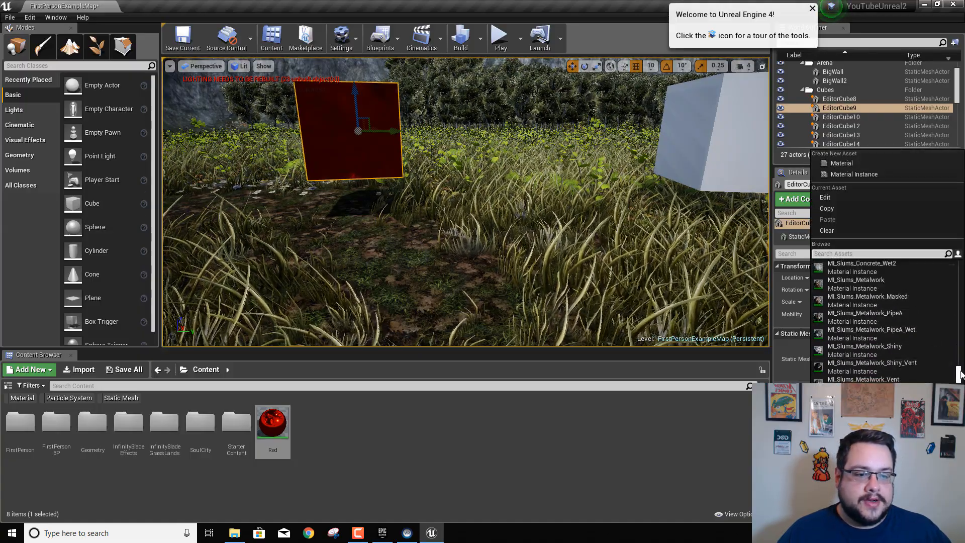
key("Escape")
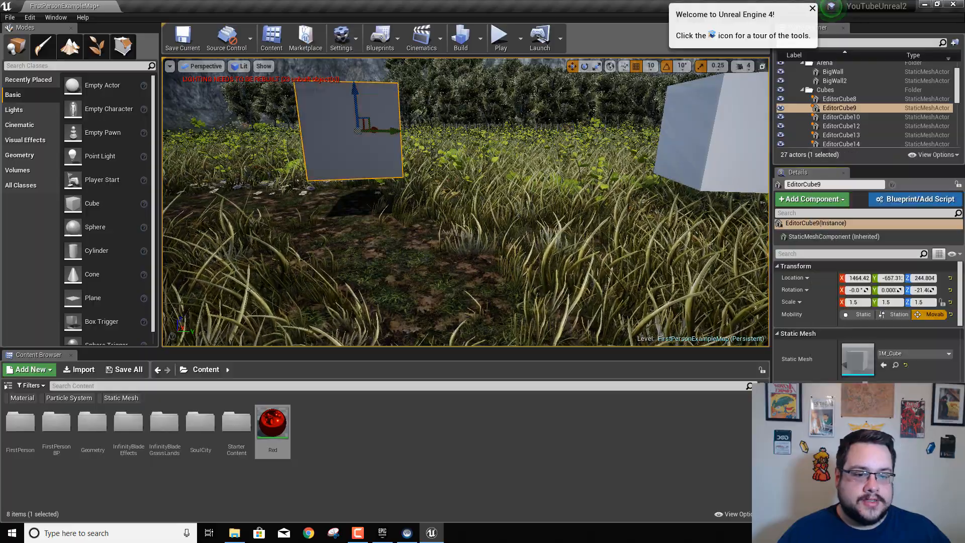
left_click(914, 410)
left_click(860, 261)
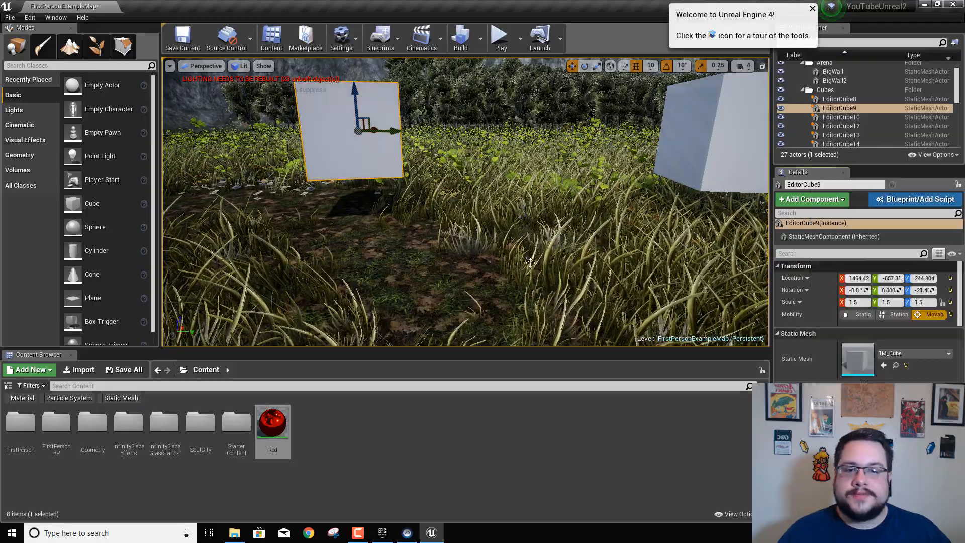
- Save the current level, FirstPersonExampleMap
key("s")
mouse_move(530, 262)
right_mouse_down()
mouse_move(523, 289)
mouse_move(534, 247)
mouse_move(536, 276)
right_mouse_up()
key("s")
key("w")
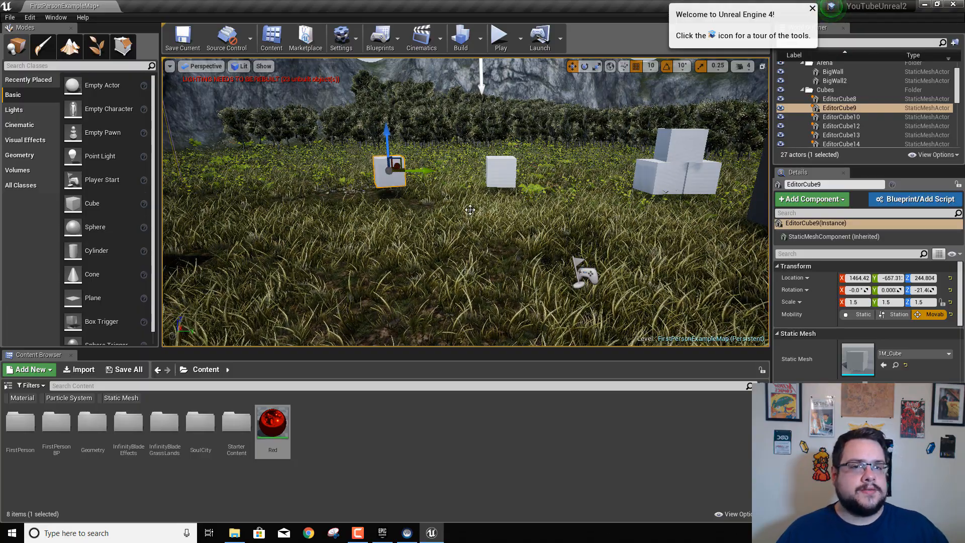
left_click(195, 48)
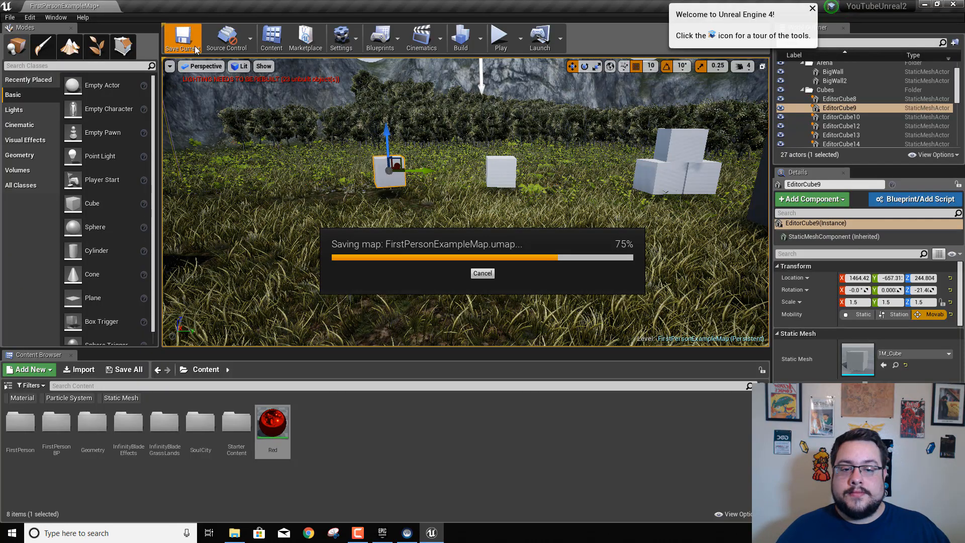